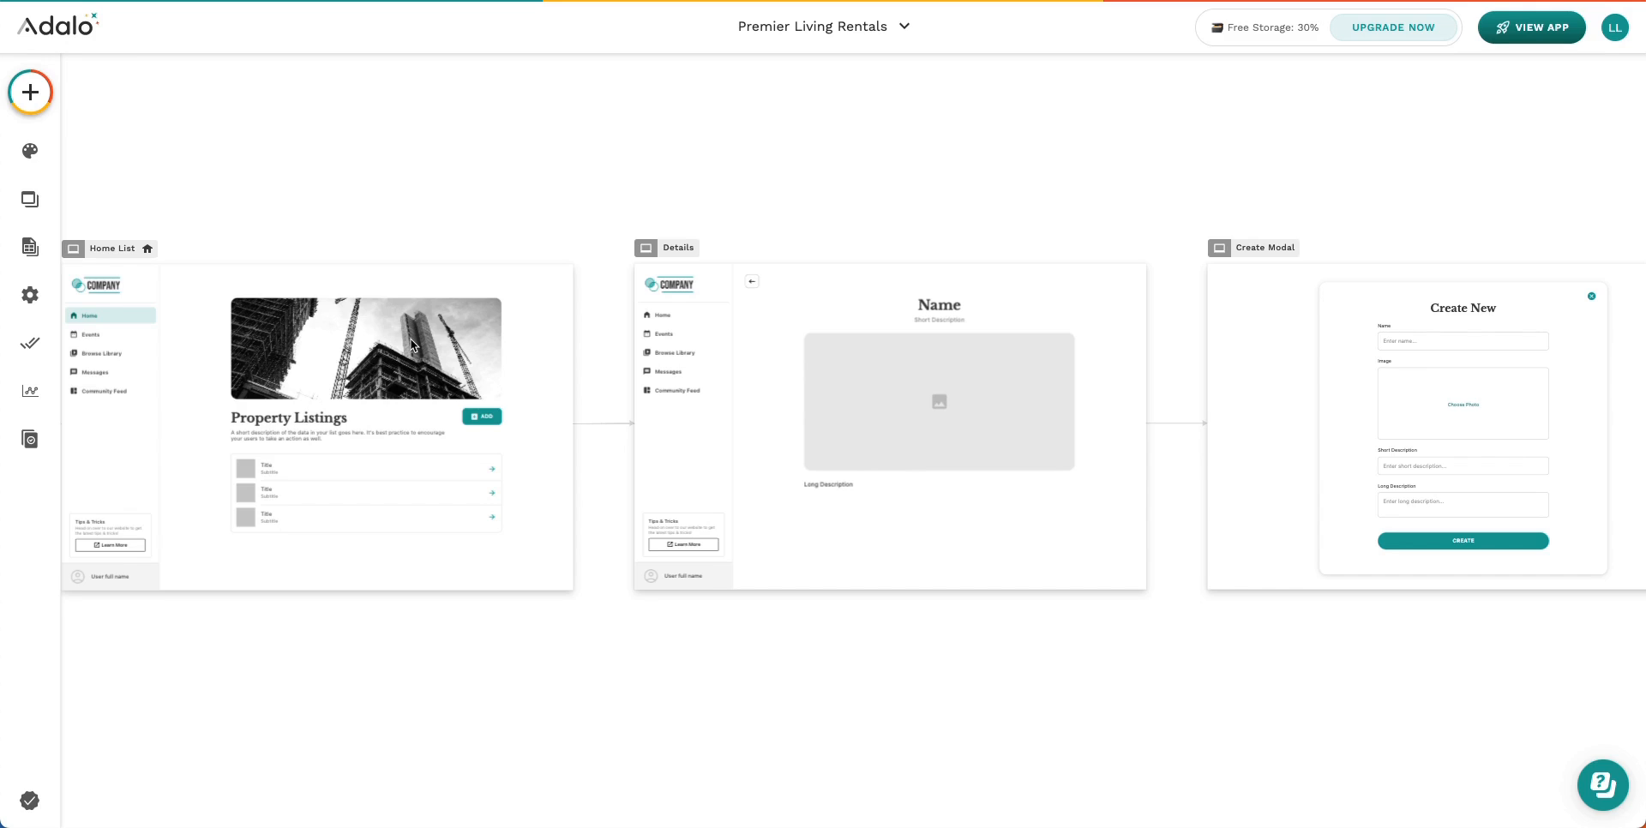
Step: Open the app's database collections, then switch to the Google Sheets spreadsheet and view its Property Managers & Renters sheet
left_click(30, 250)
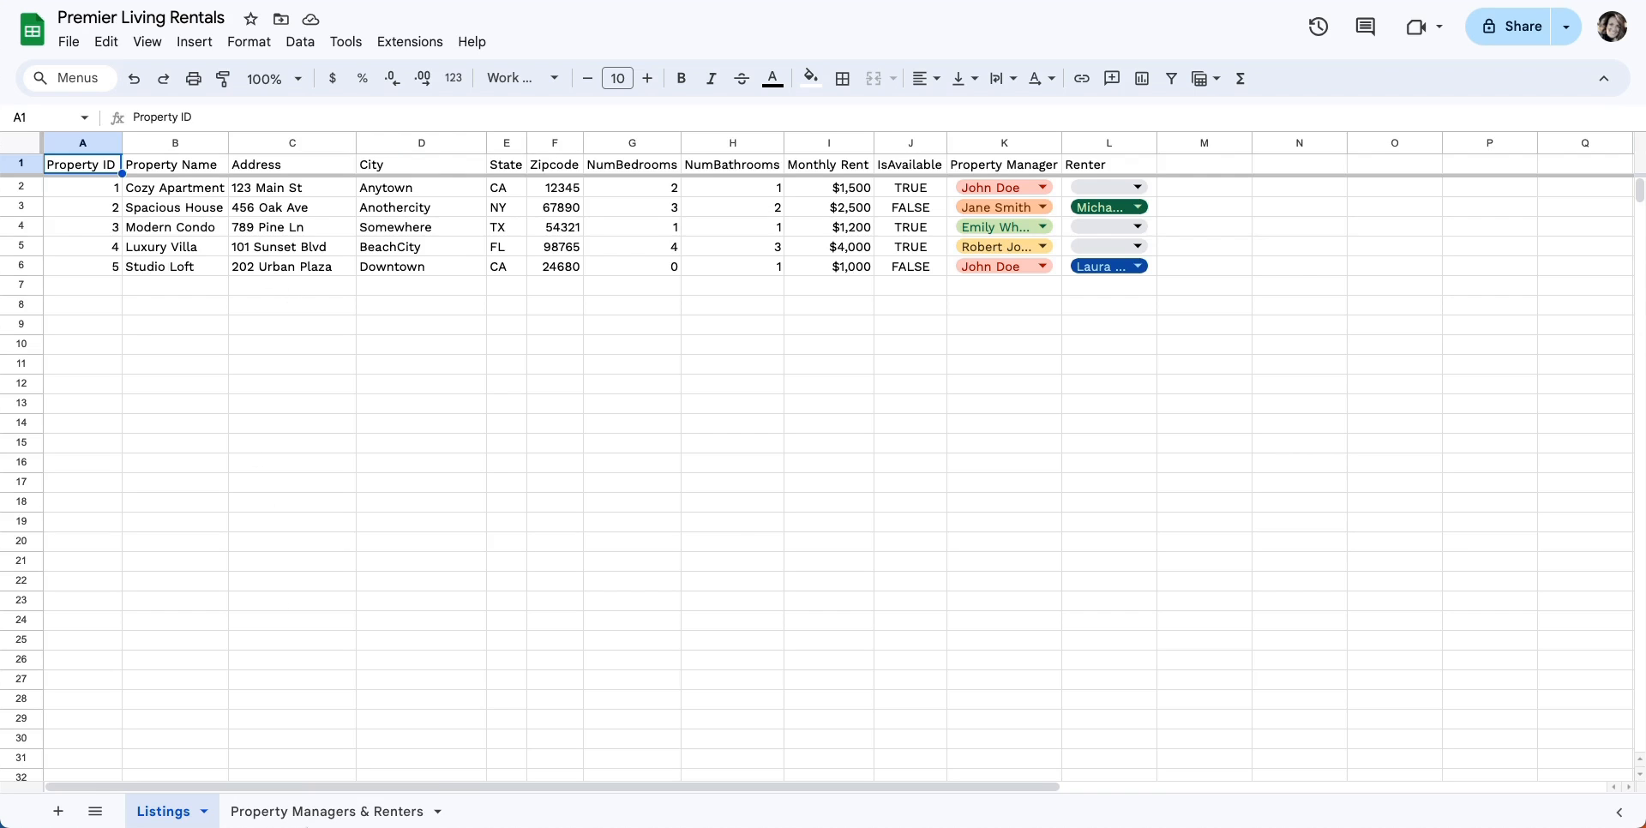
left_click(310, 817)
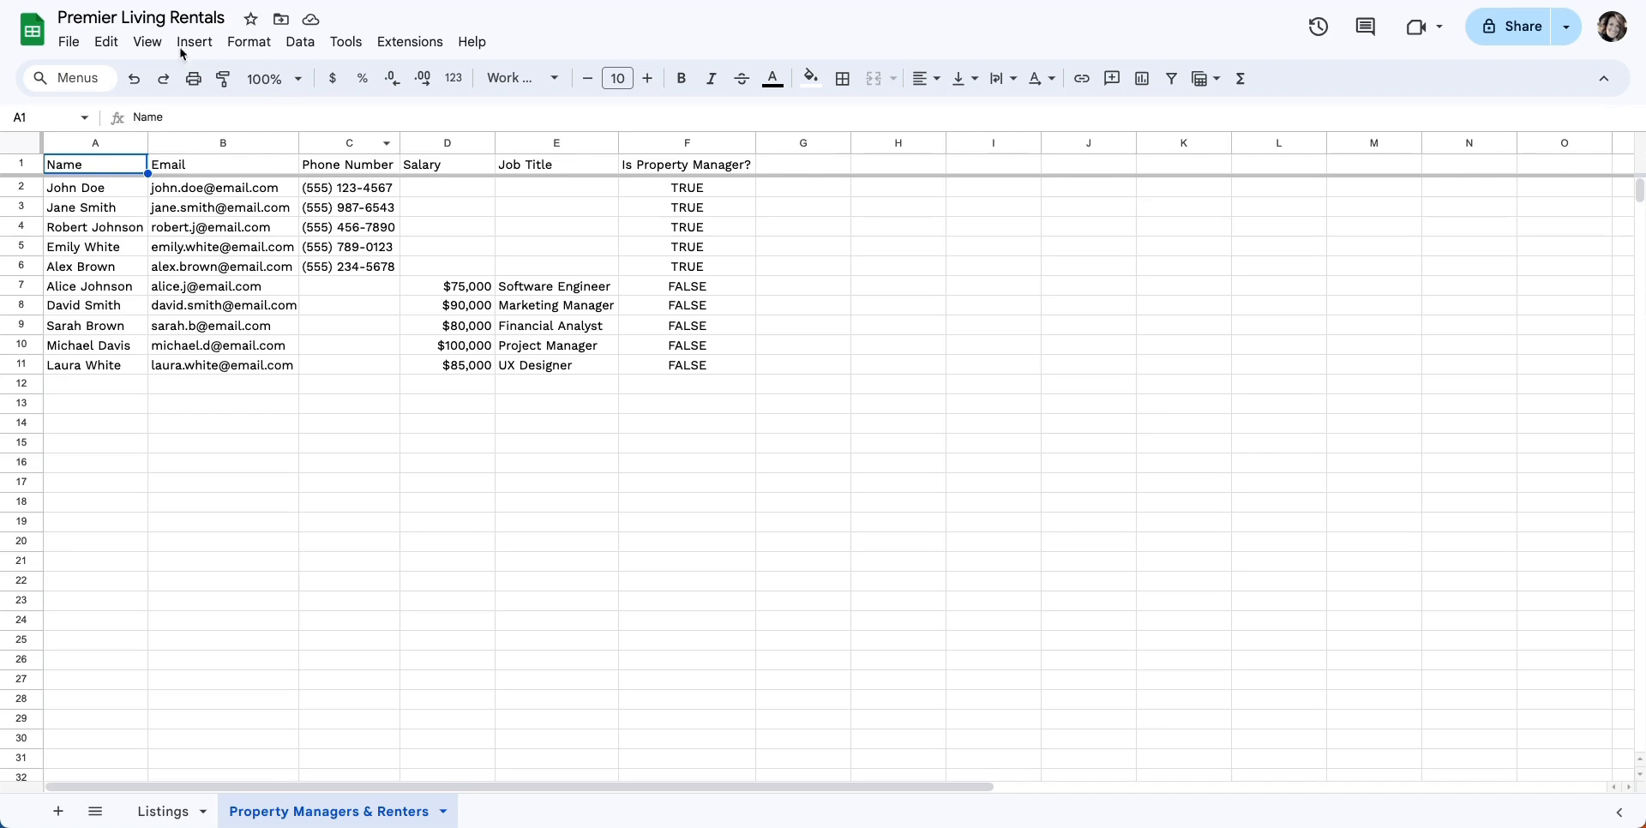
Step: Switch to Adalo and expand the Users and Listings collections in turn to examine their properties
key("ctrl+Tab")
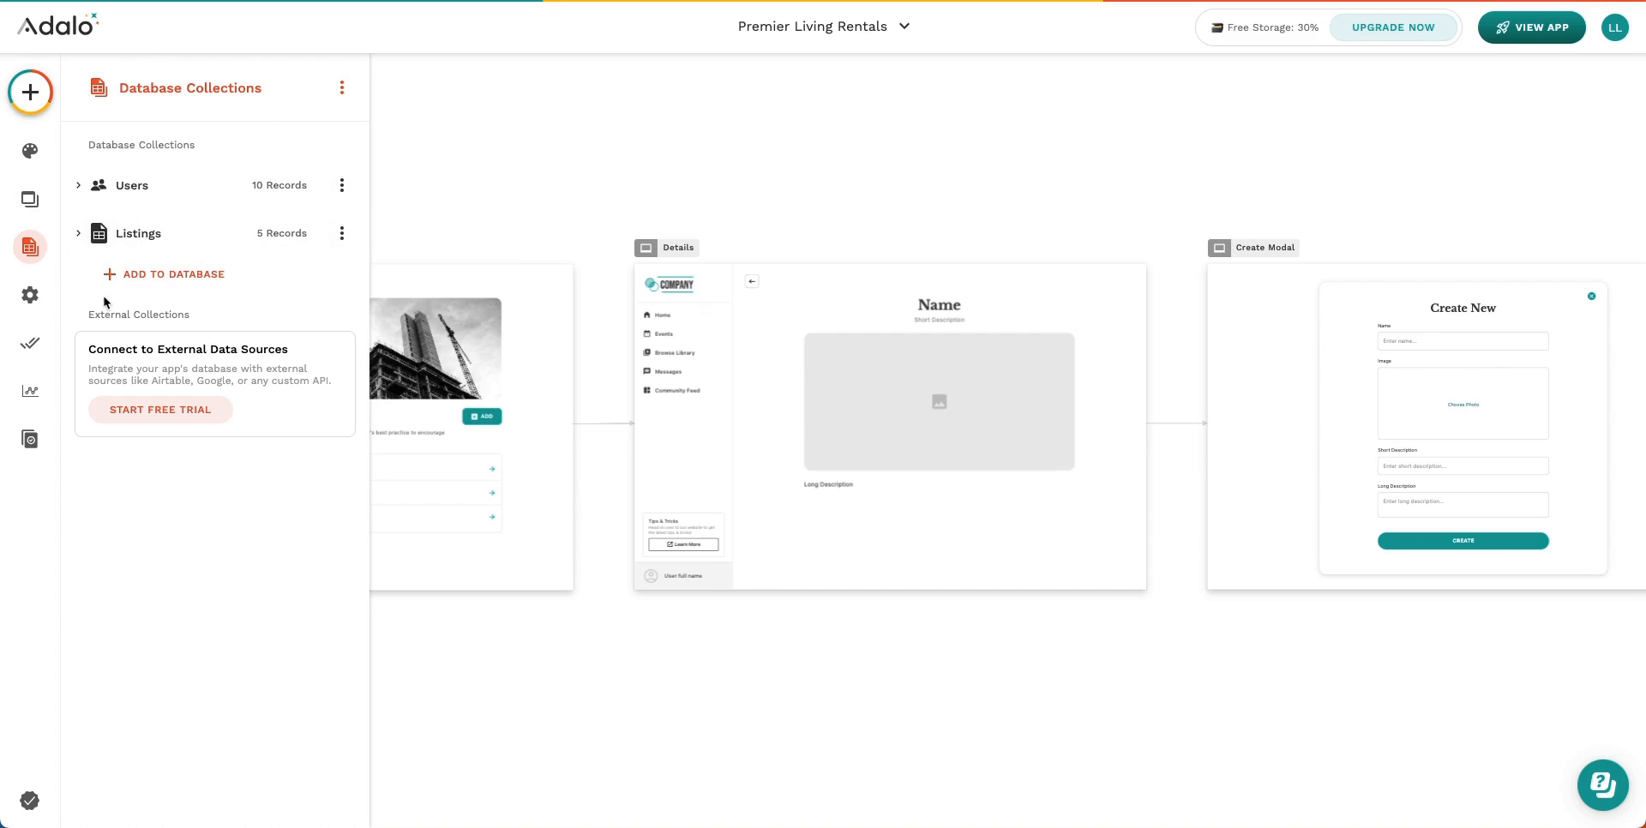
left_click(126, 187)
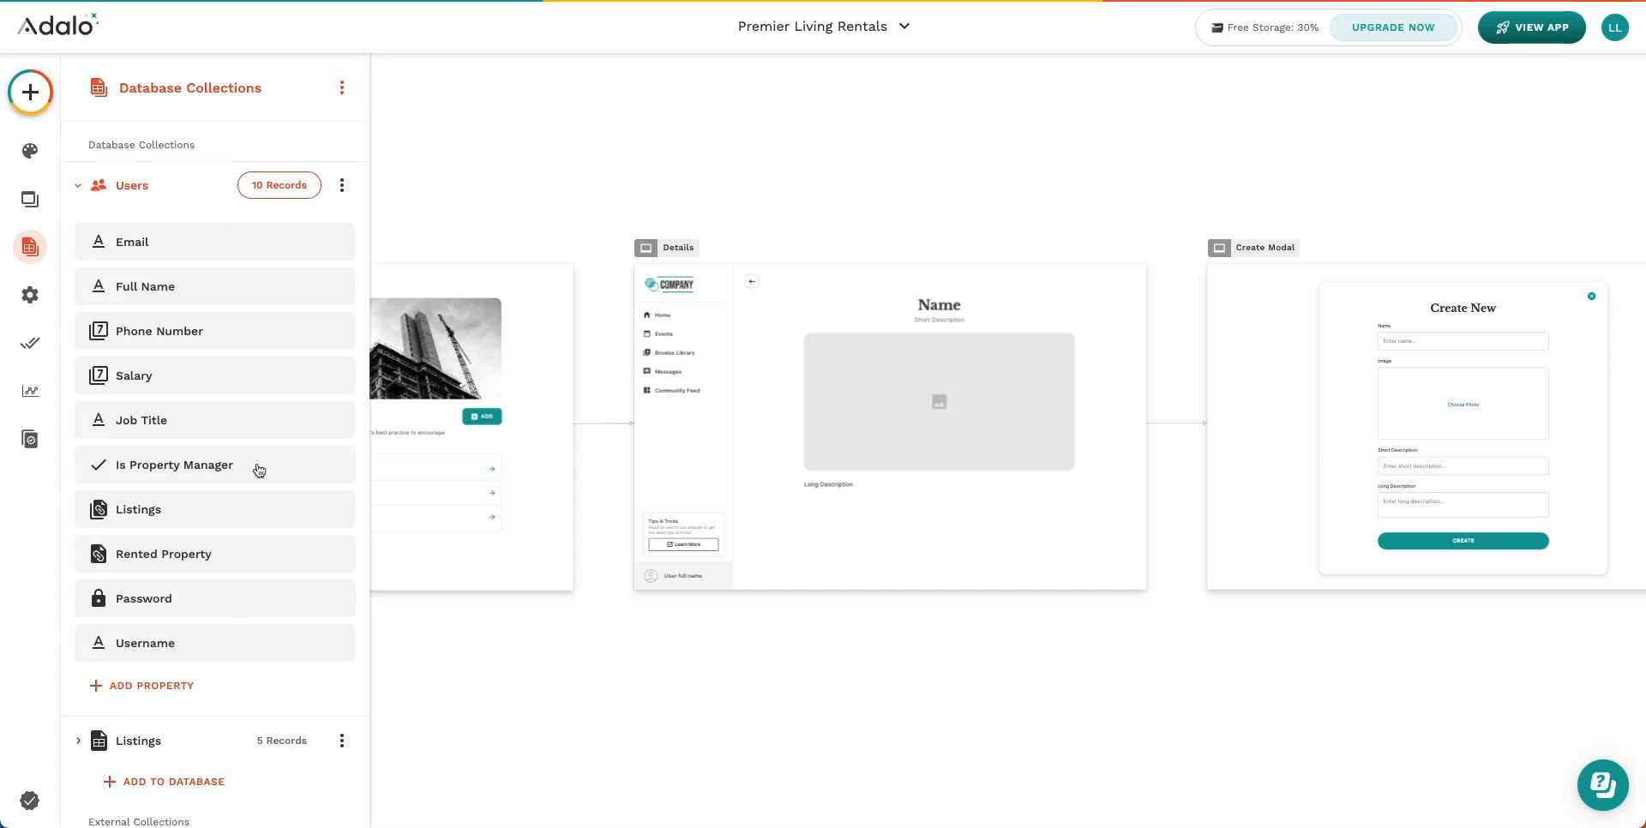
left_click(149, 741)
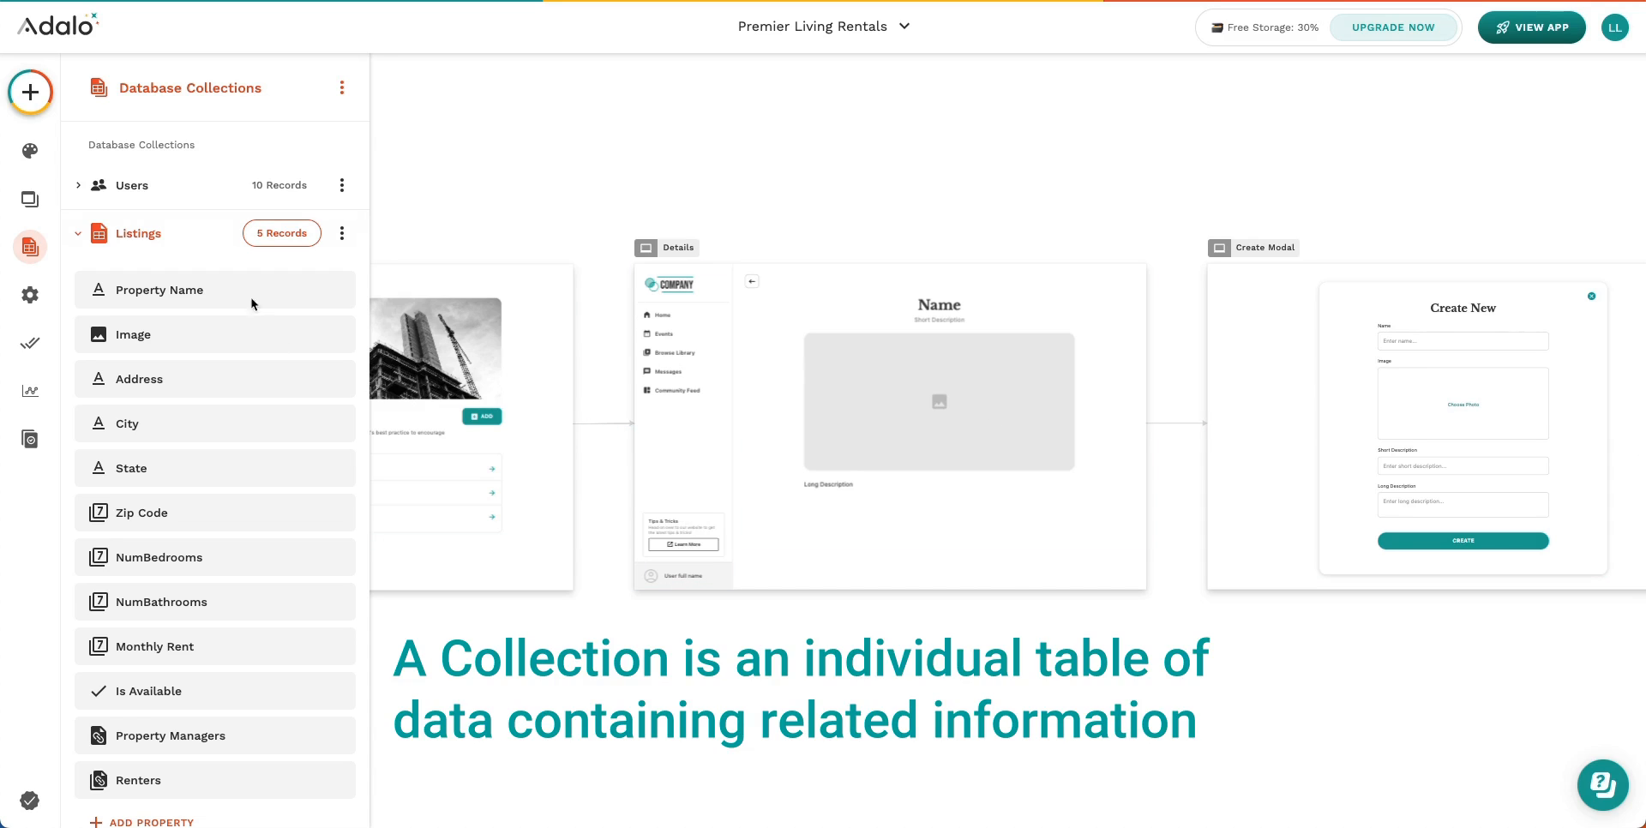
left_click(131, 188)
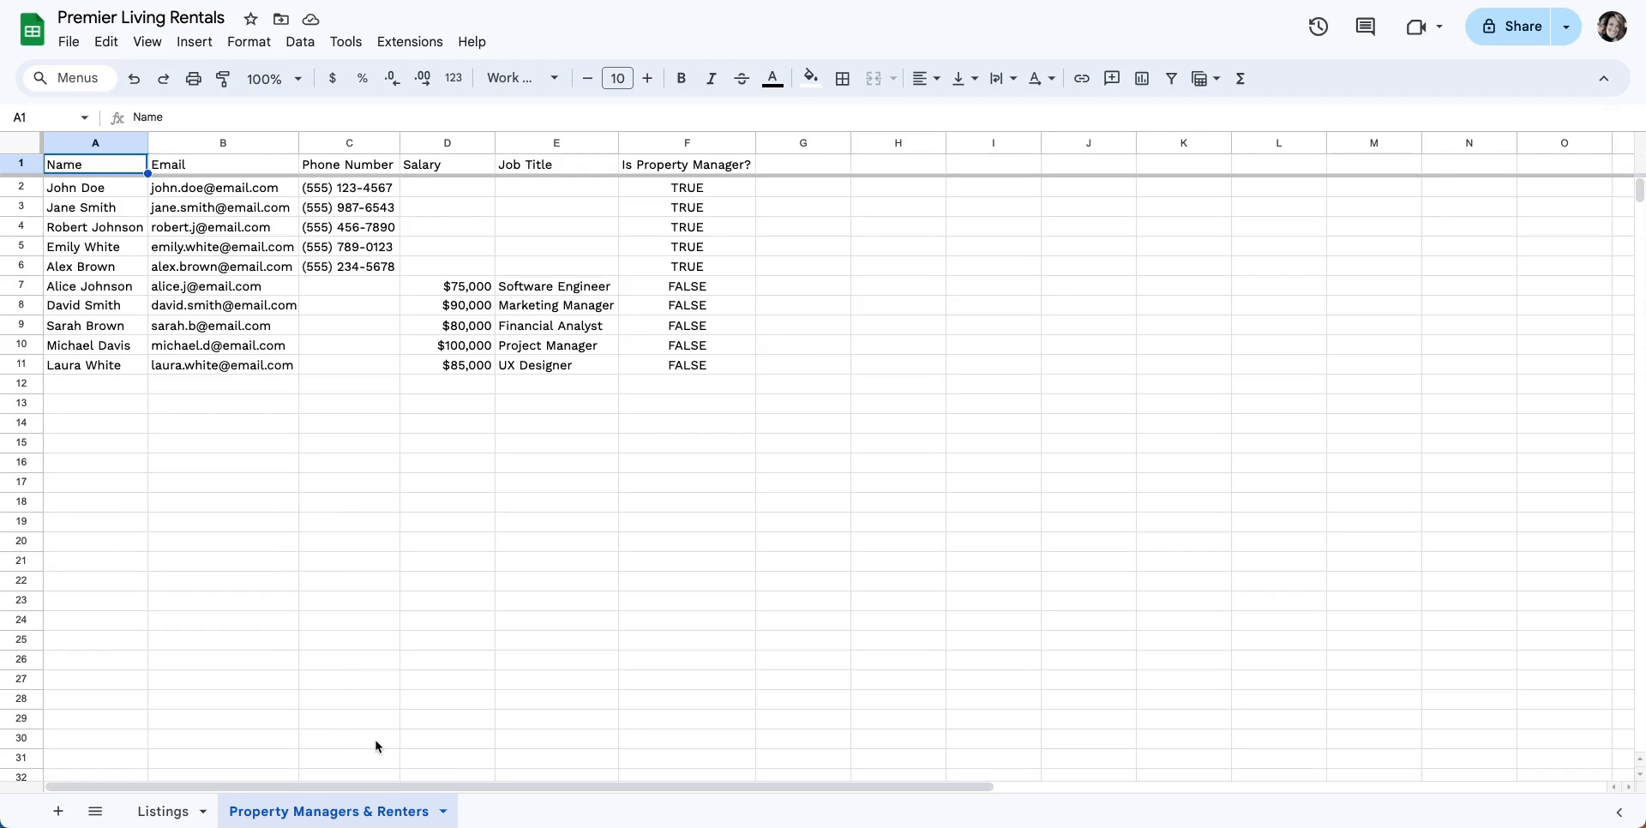
Step: Compare the spreadsheet's Listings sheet with the properties of the Listings collection in Adalo
left_click(153, 812)
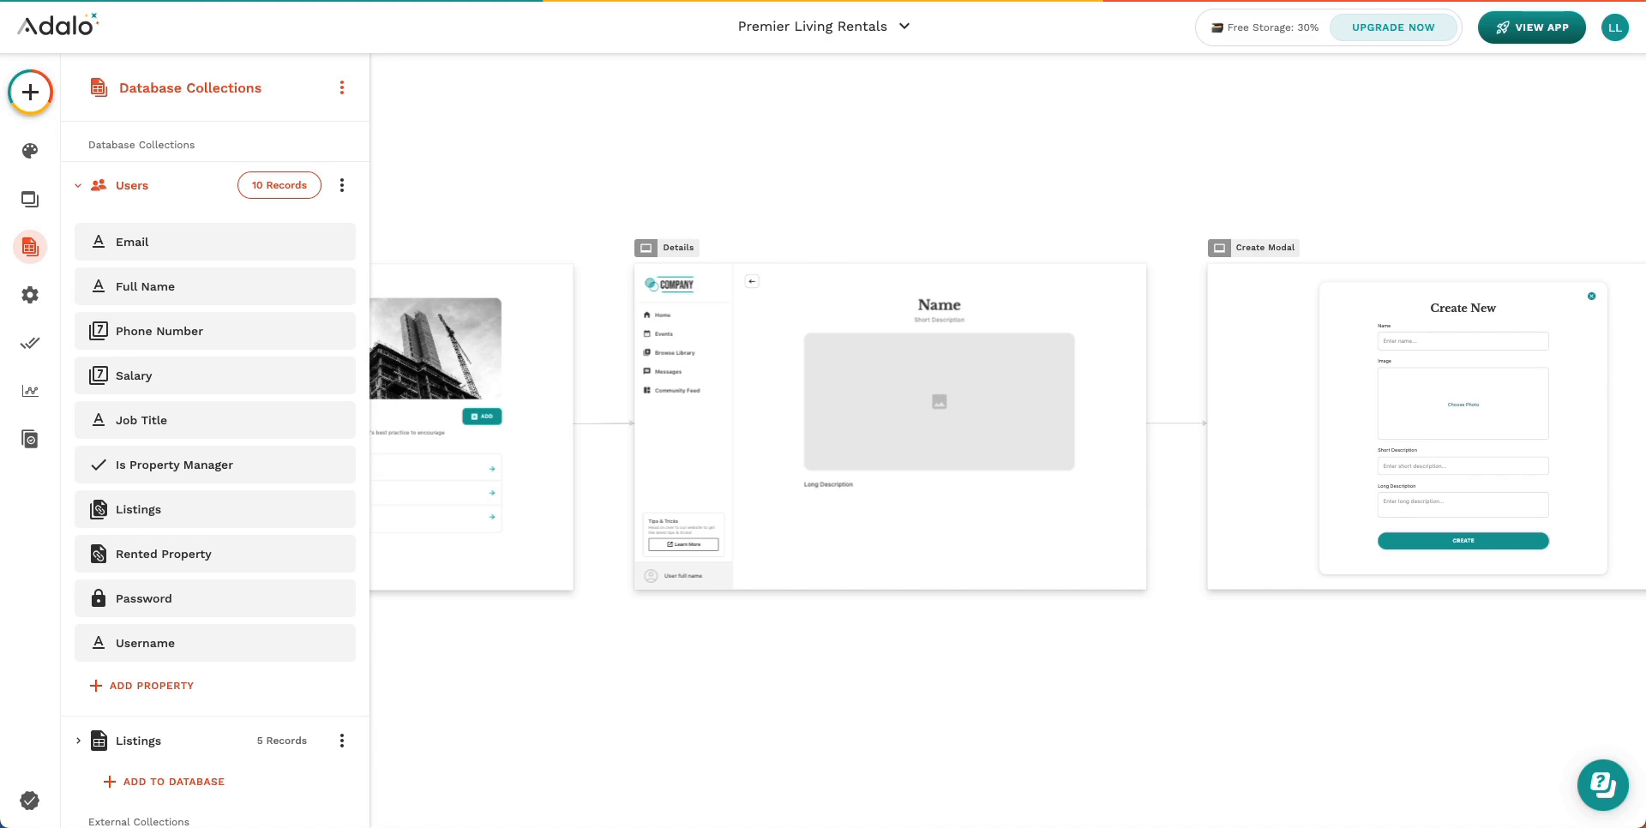
scroll(209, 481, "down", 2)
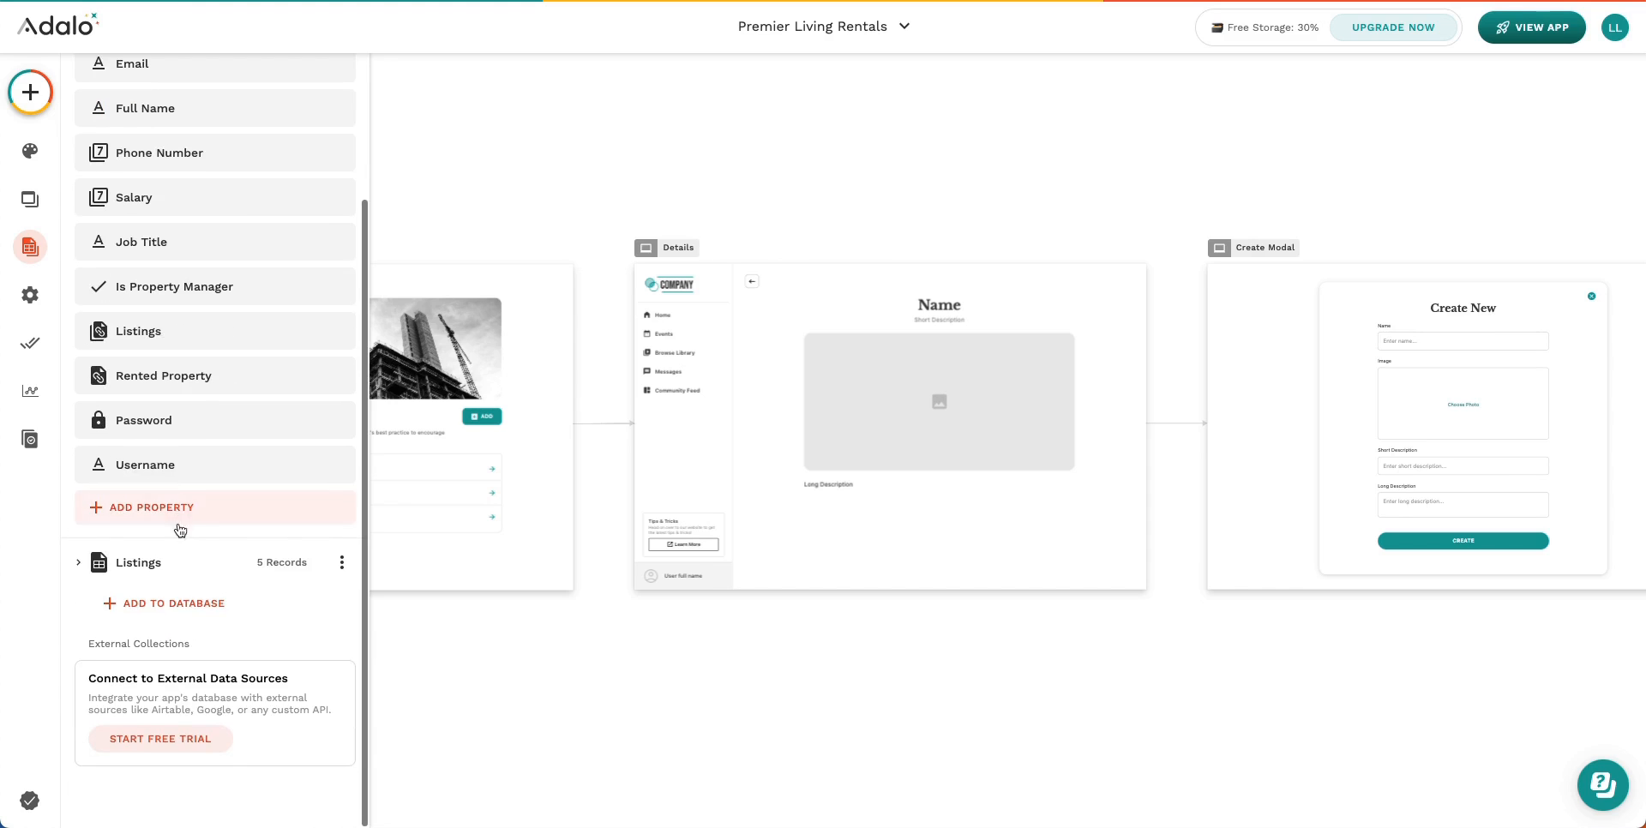
scroll(180, 526, "up", 1)
left_click(151, 597)
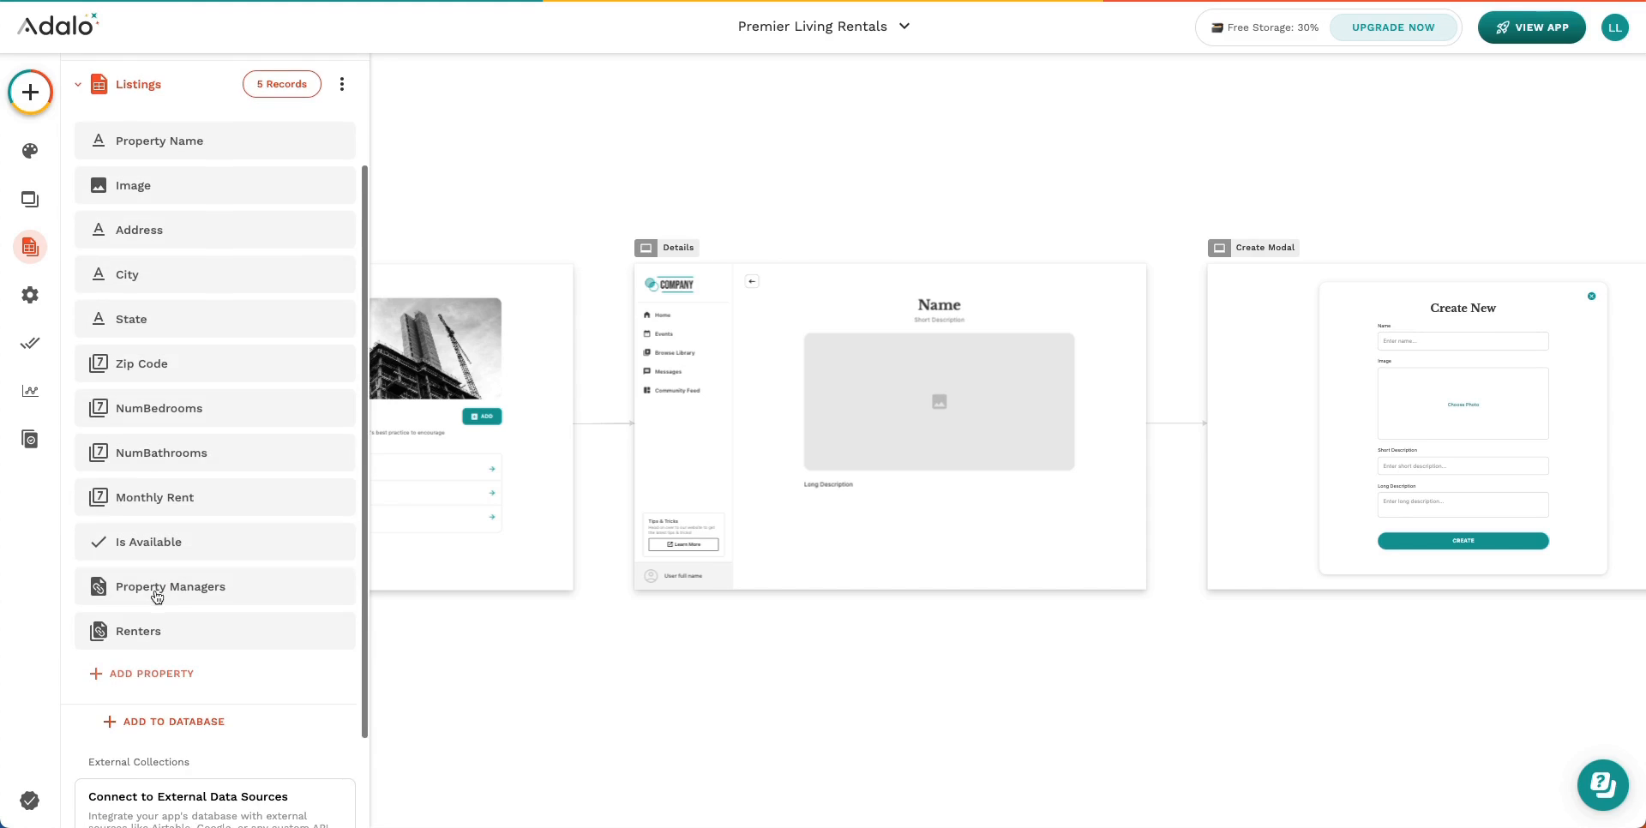
scroll(213, 429, "down", 1)
scroll(548, 474, "down", 1)
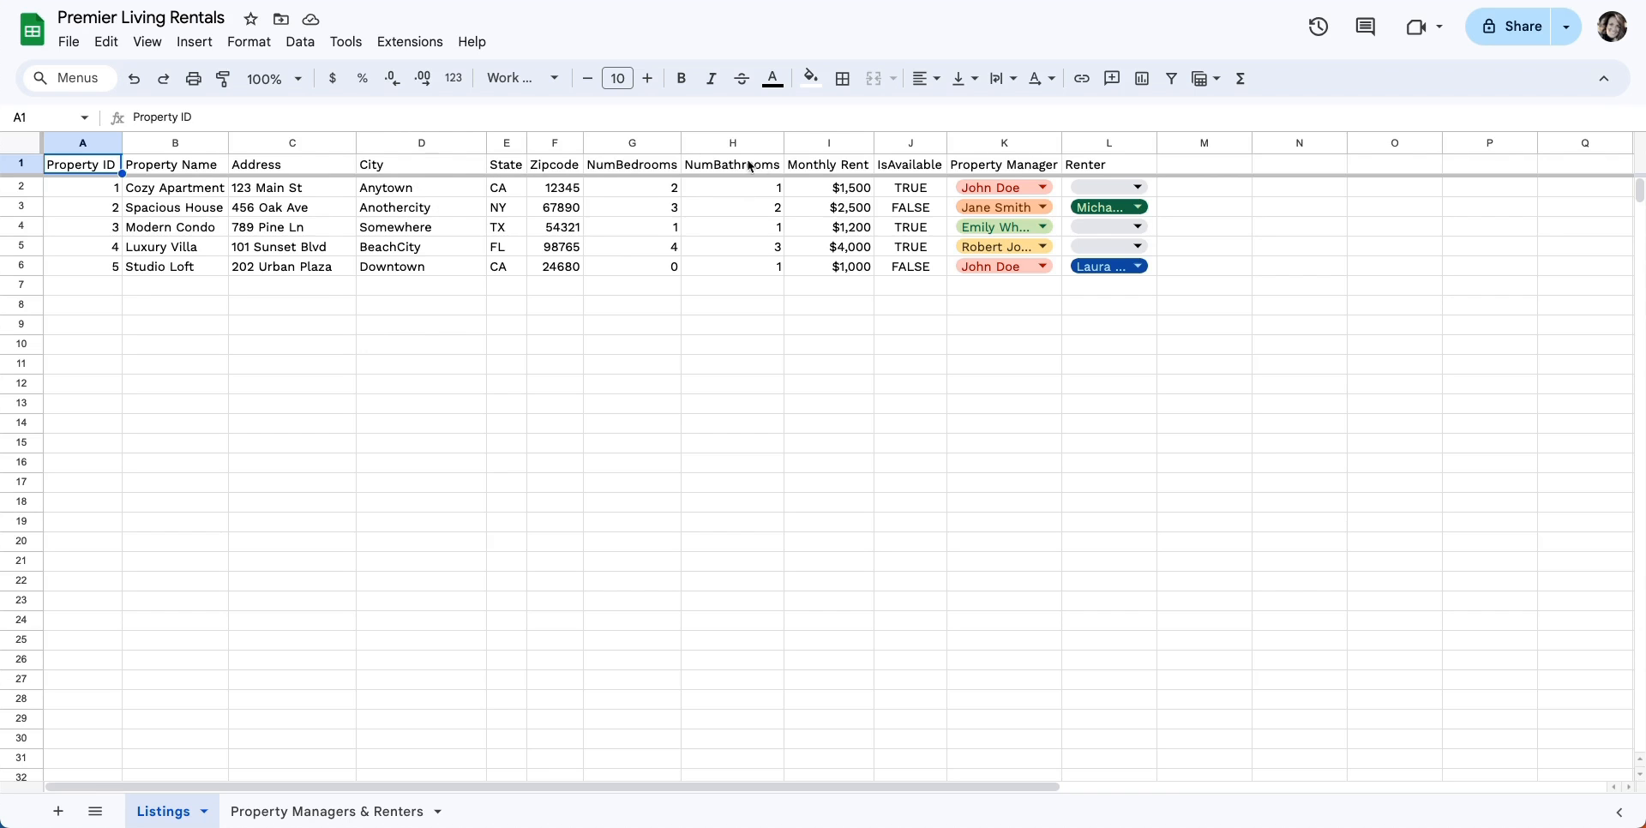
Step: View the Property Managers & Renters sheet in the spreadsheet, then return to the Adalo database
left_click(322, 811)
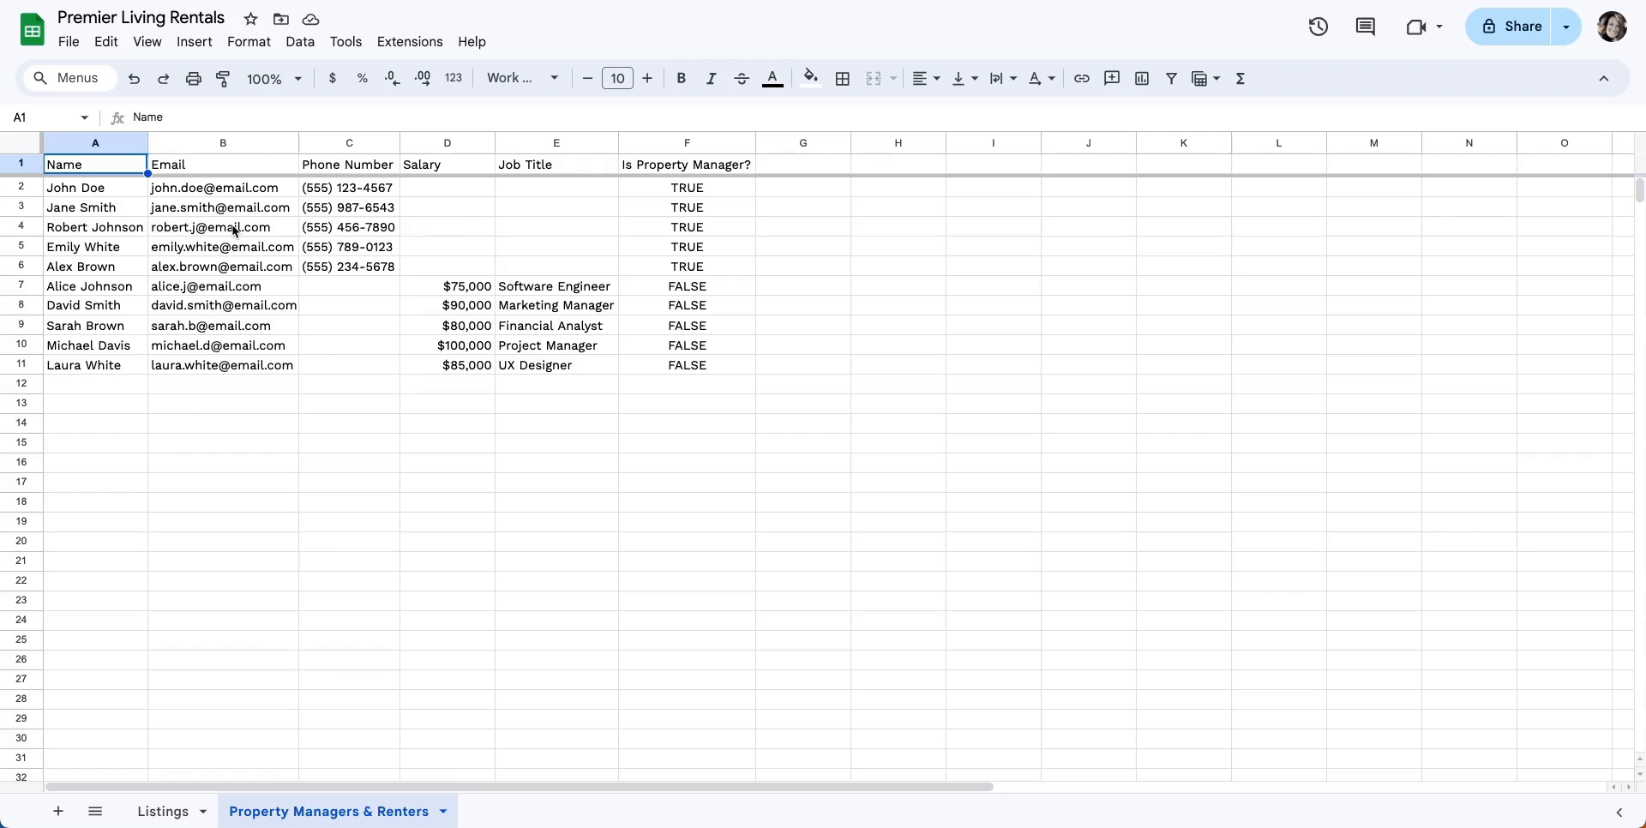
mouse_move(233, 229)
left_click(146, 1)
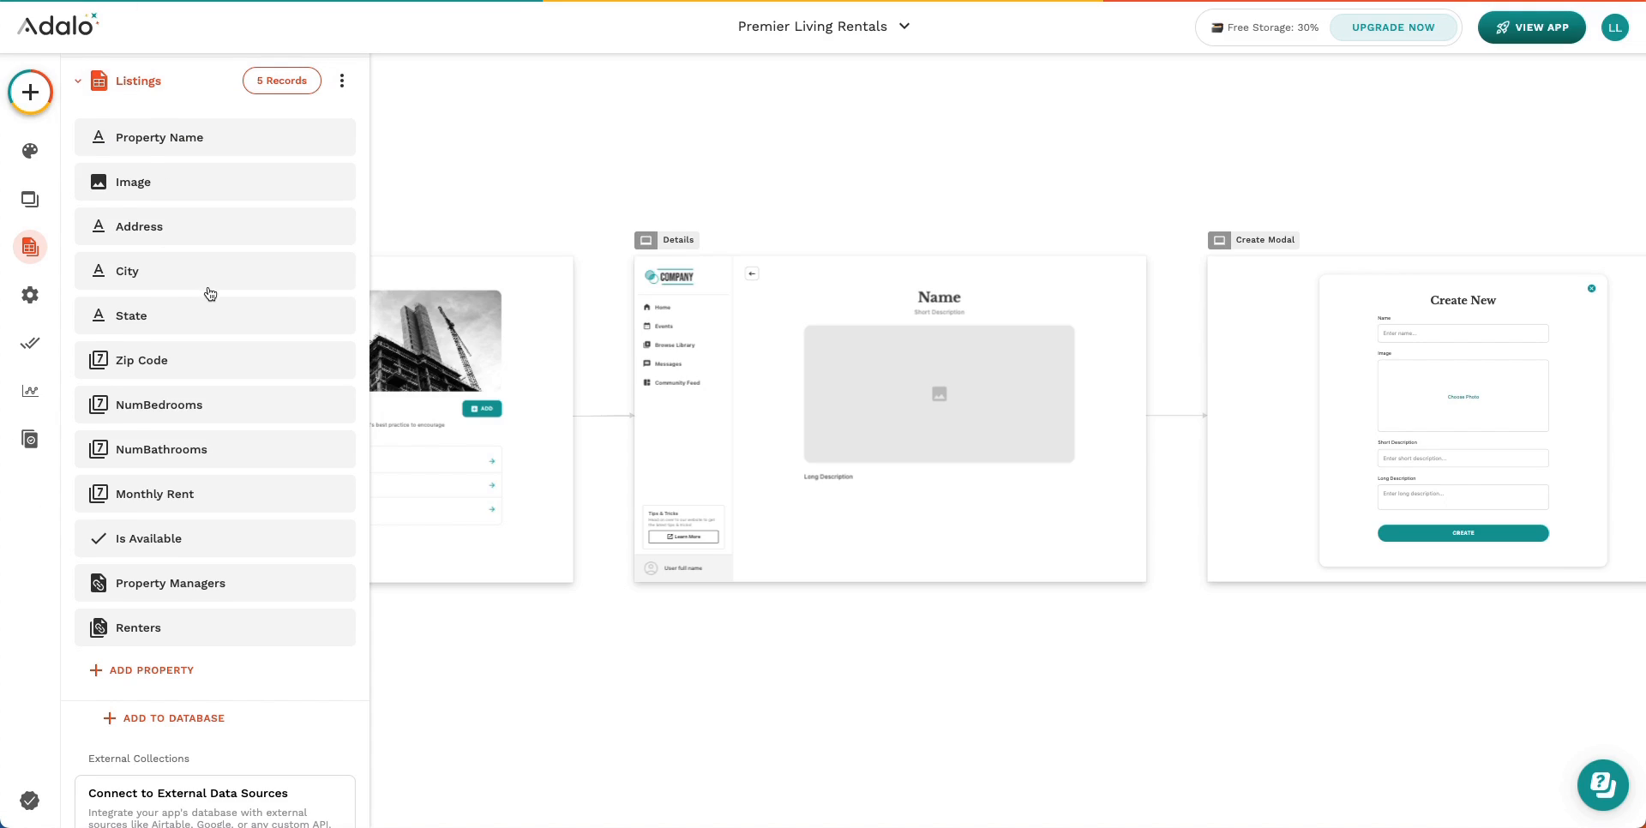
Step: Review the Listings collection's properties and the property types offered for a new one, without adding any
scroll(210, 294, "up", 2)
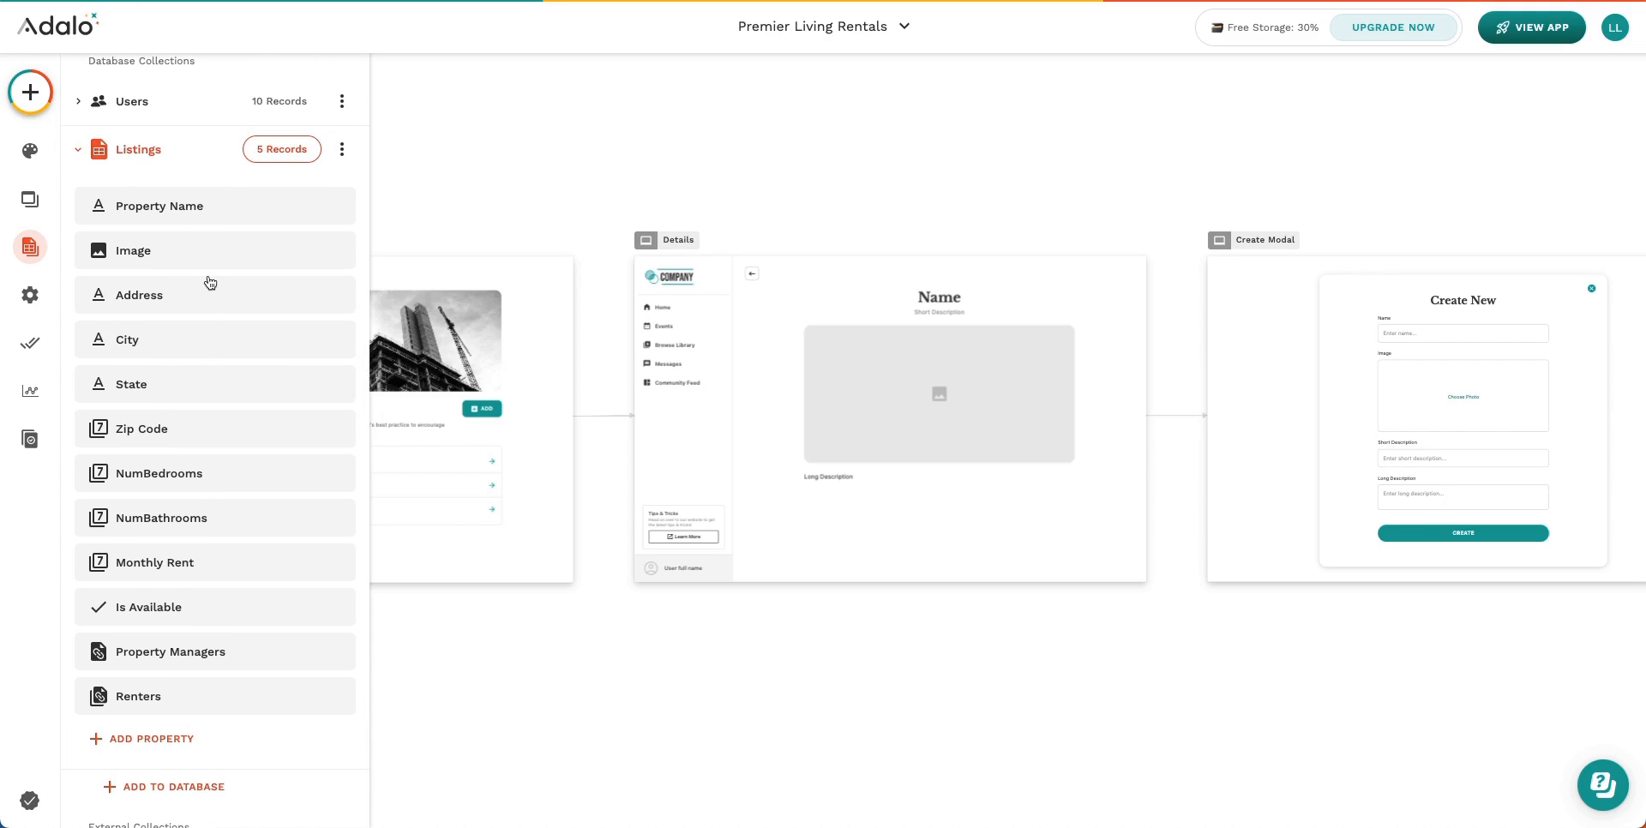
scroll(210, 287, "up", 2)
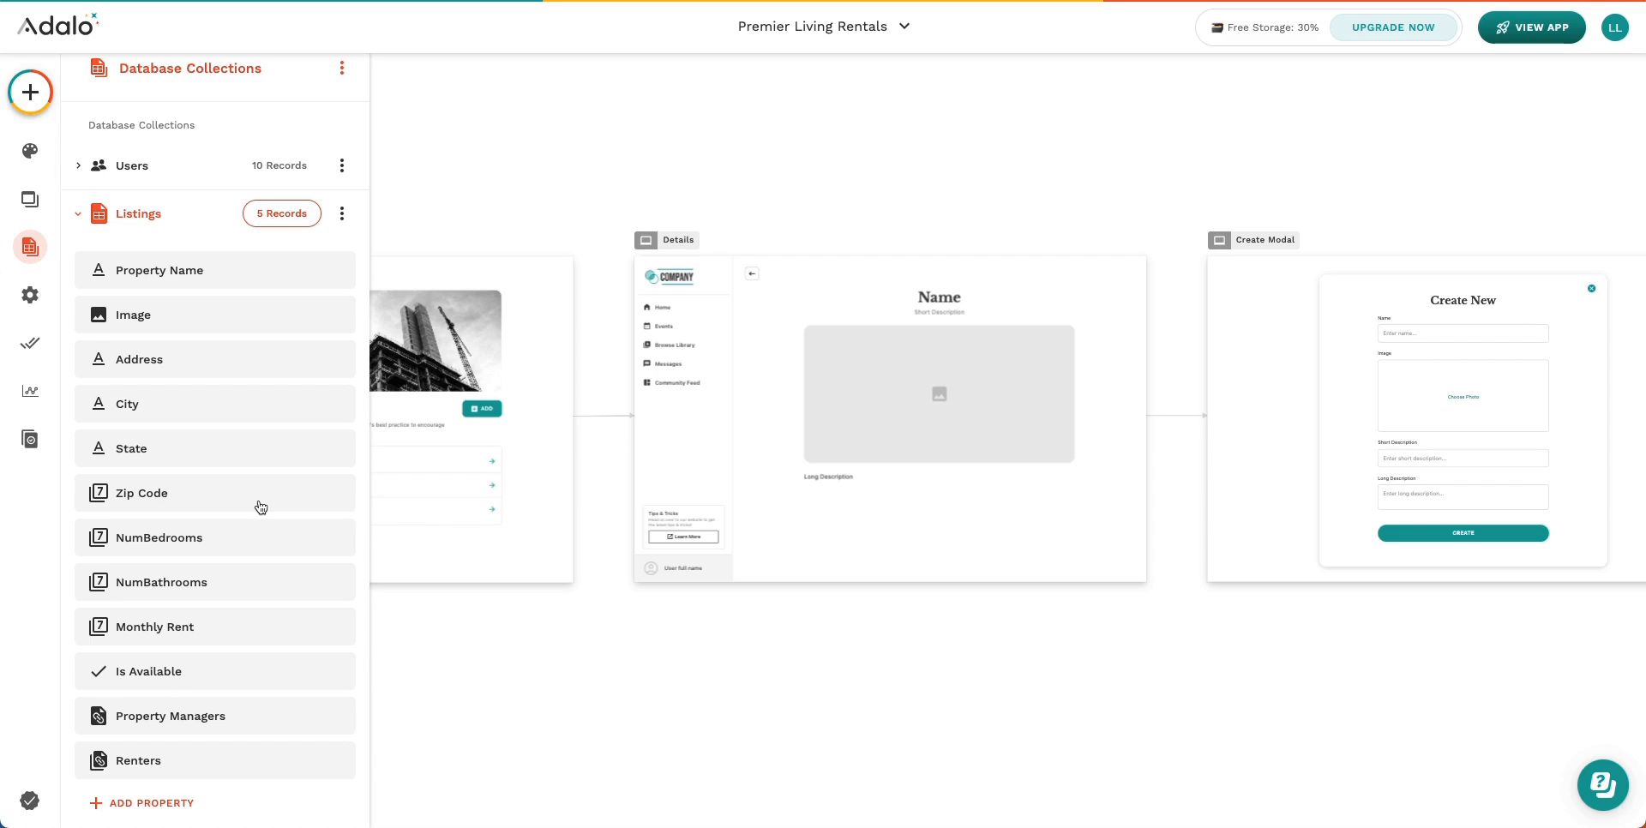
scroll(283, 452, "down", 2)
scroll(285, 453, "down", 1)
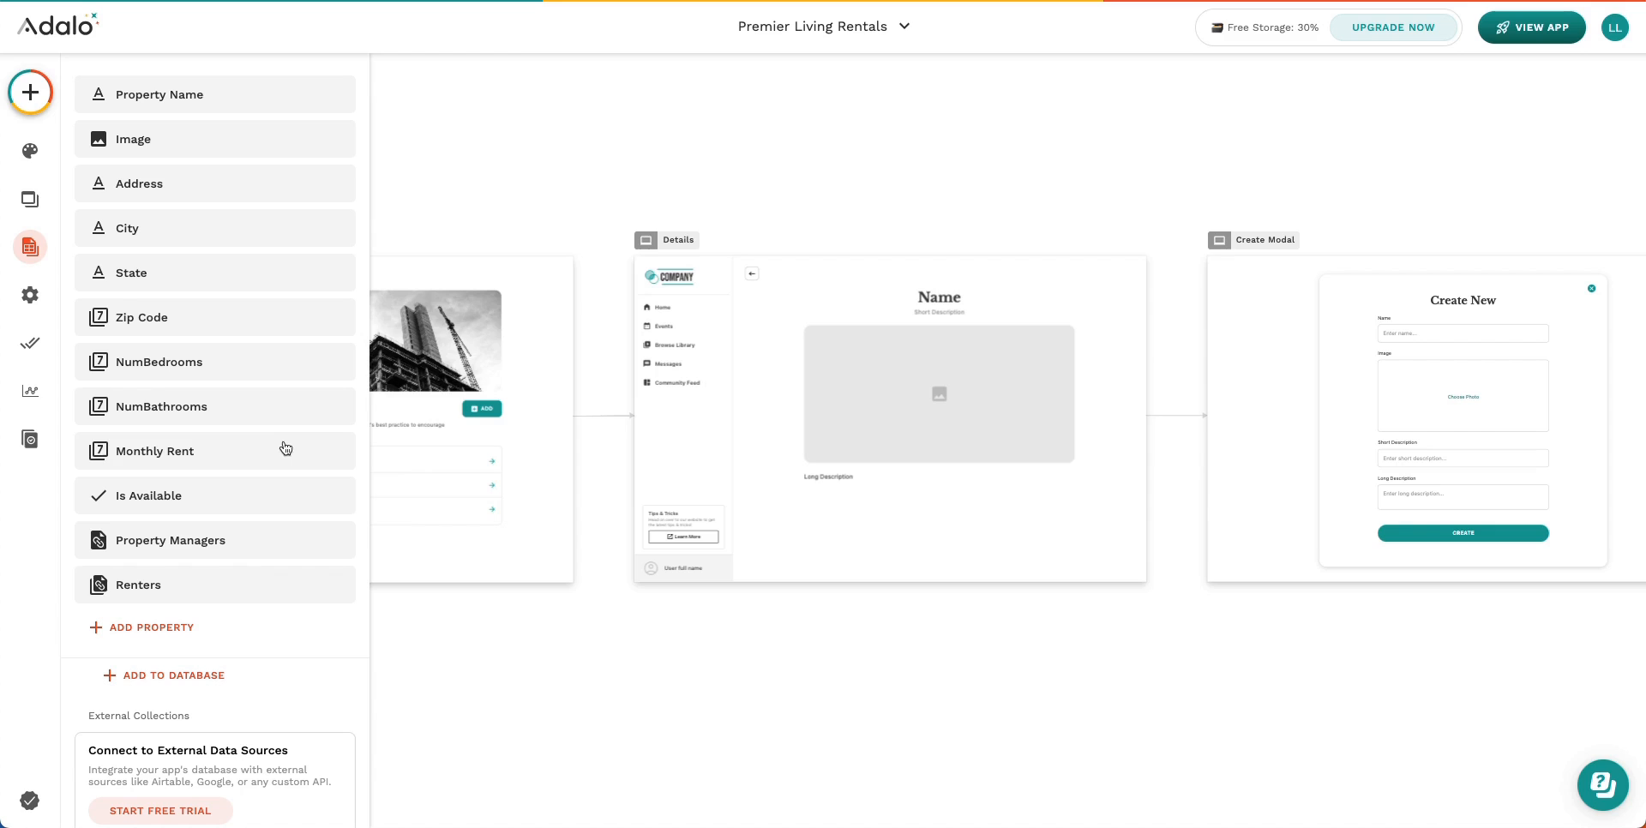
left_click(160, 631)
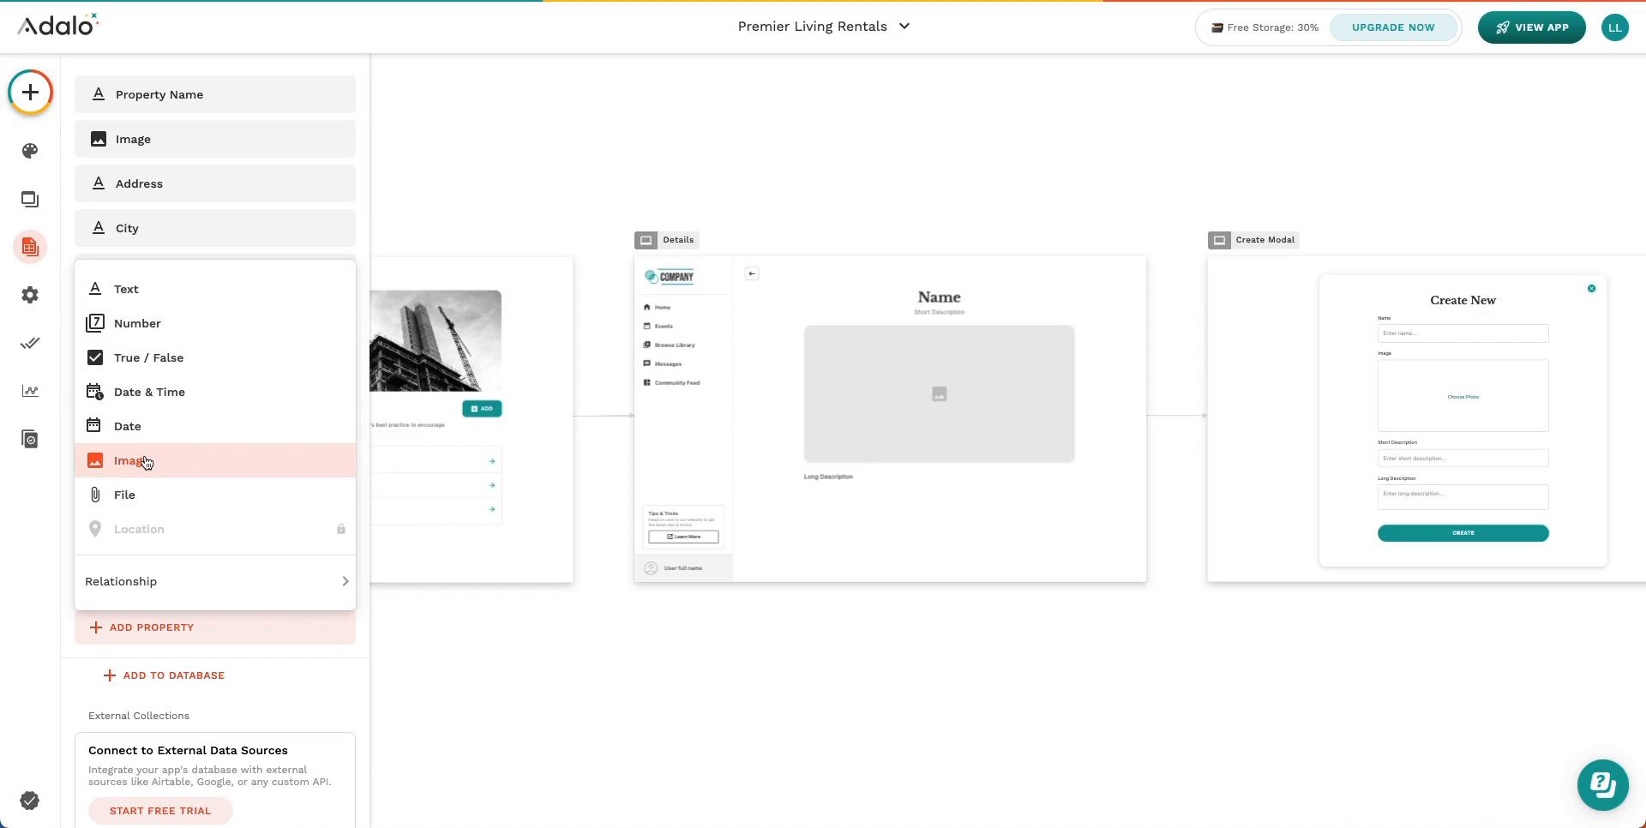
key("Escape")
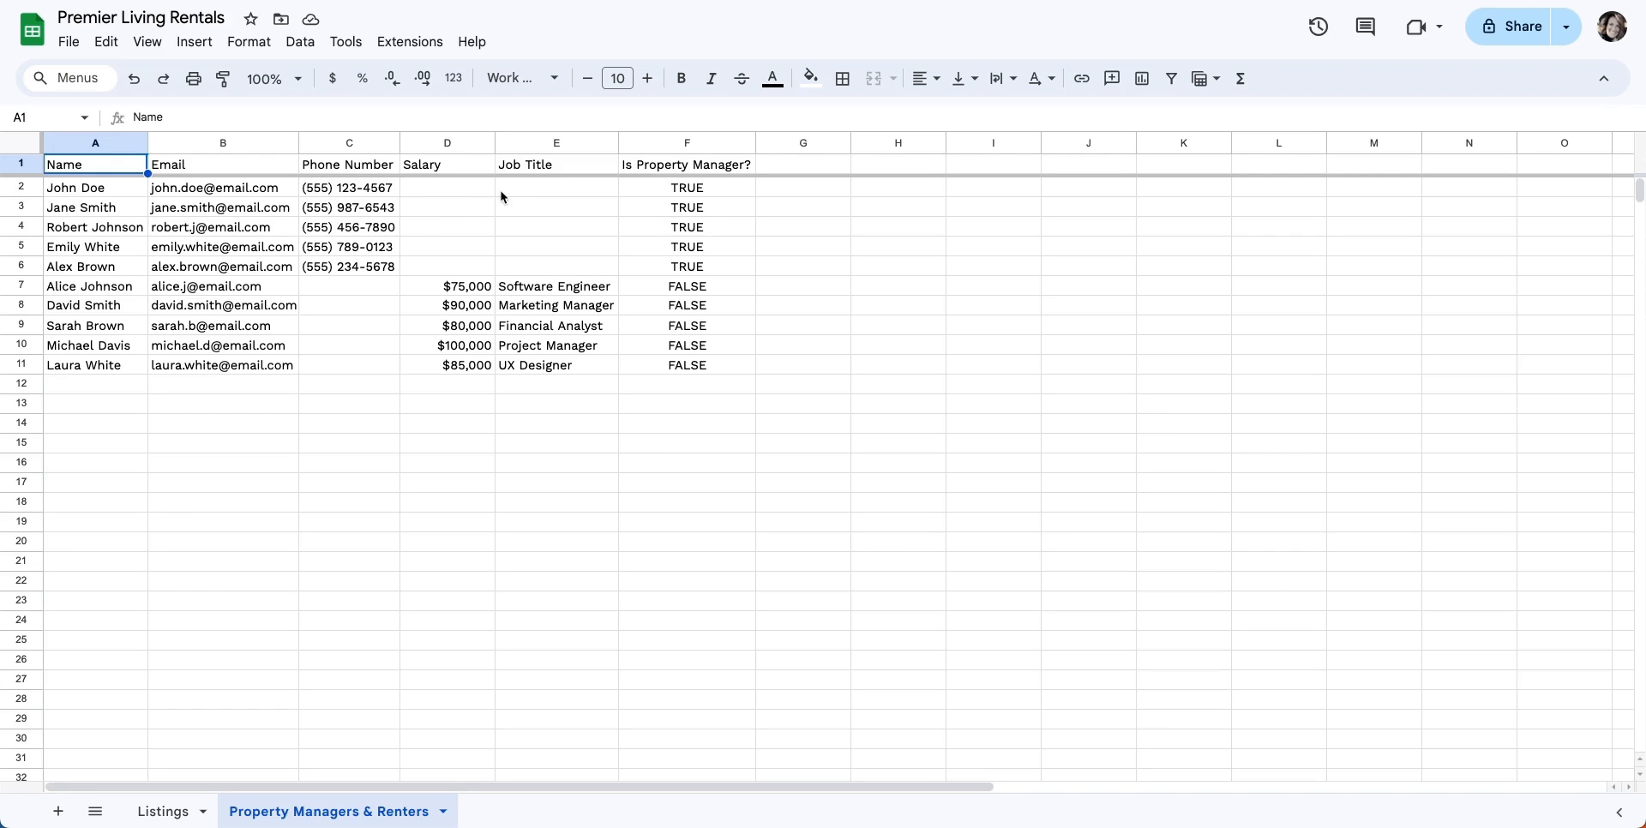
Step: In the spreadsheet, highlight the first record row A2:F2 on Property Managers & Renters and A2:L2 on Listings
left_click_drag(71, 188, 446, 192)
left_click_drag(95, 194, 709, 195)
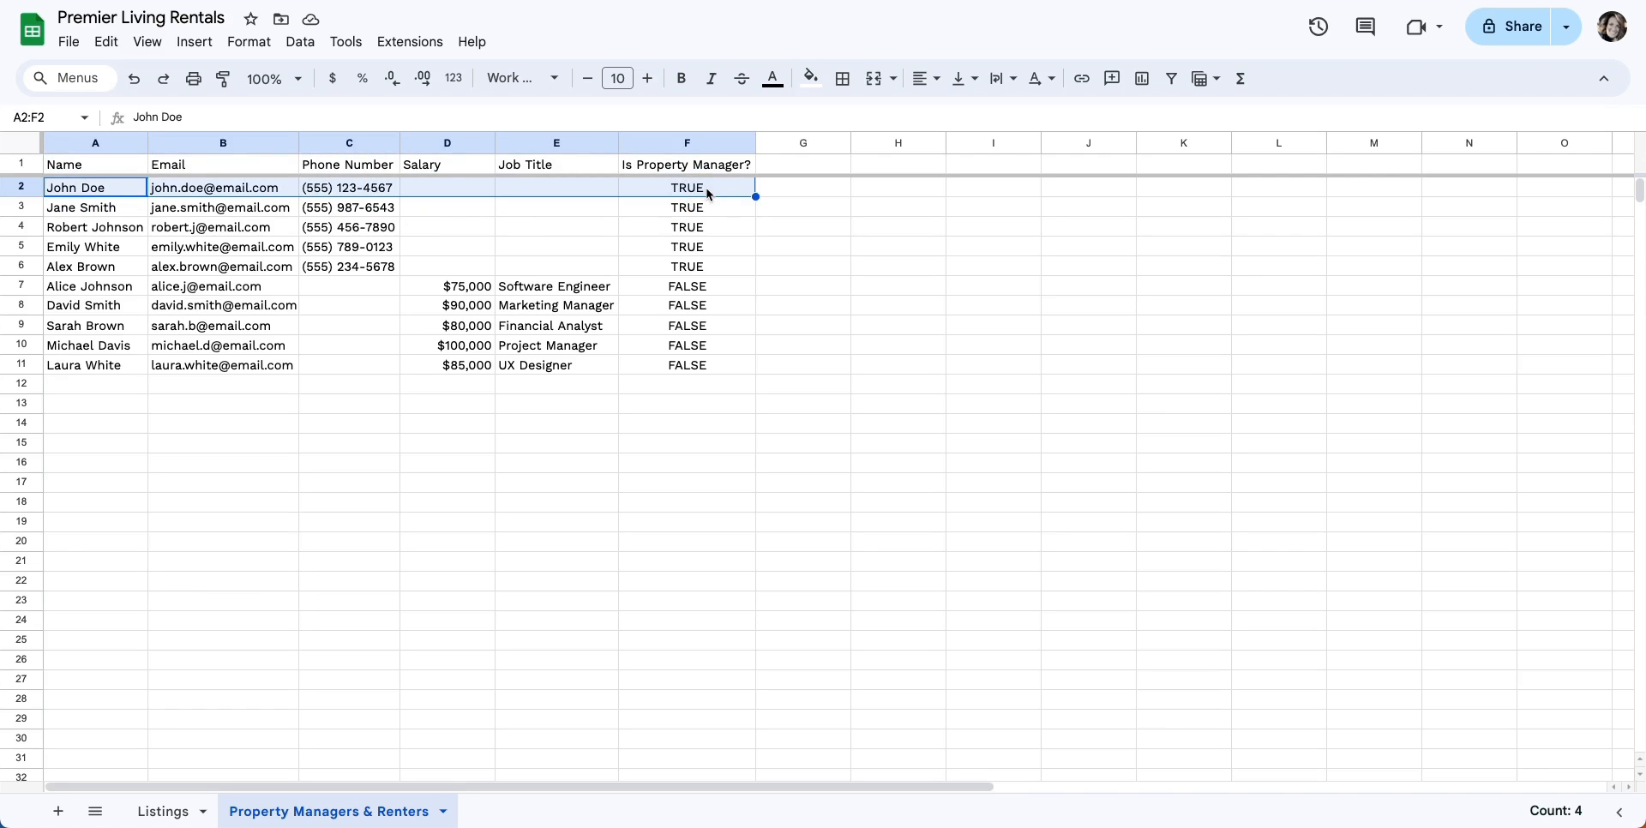
left_click(178, 811)
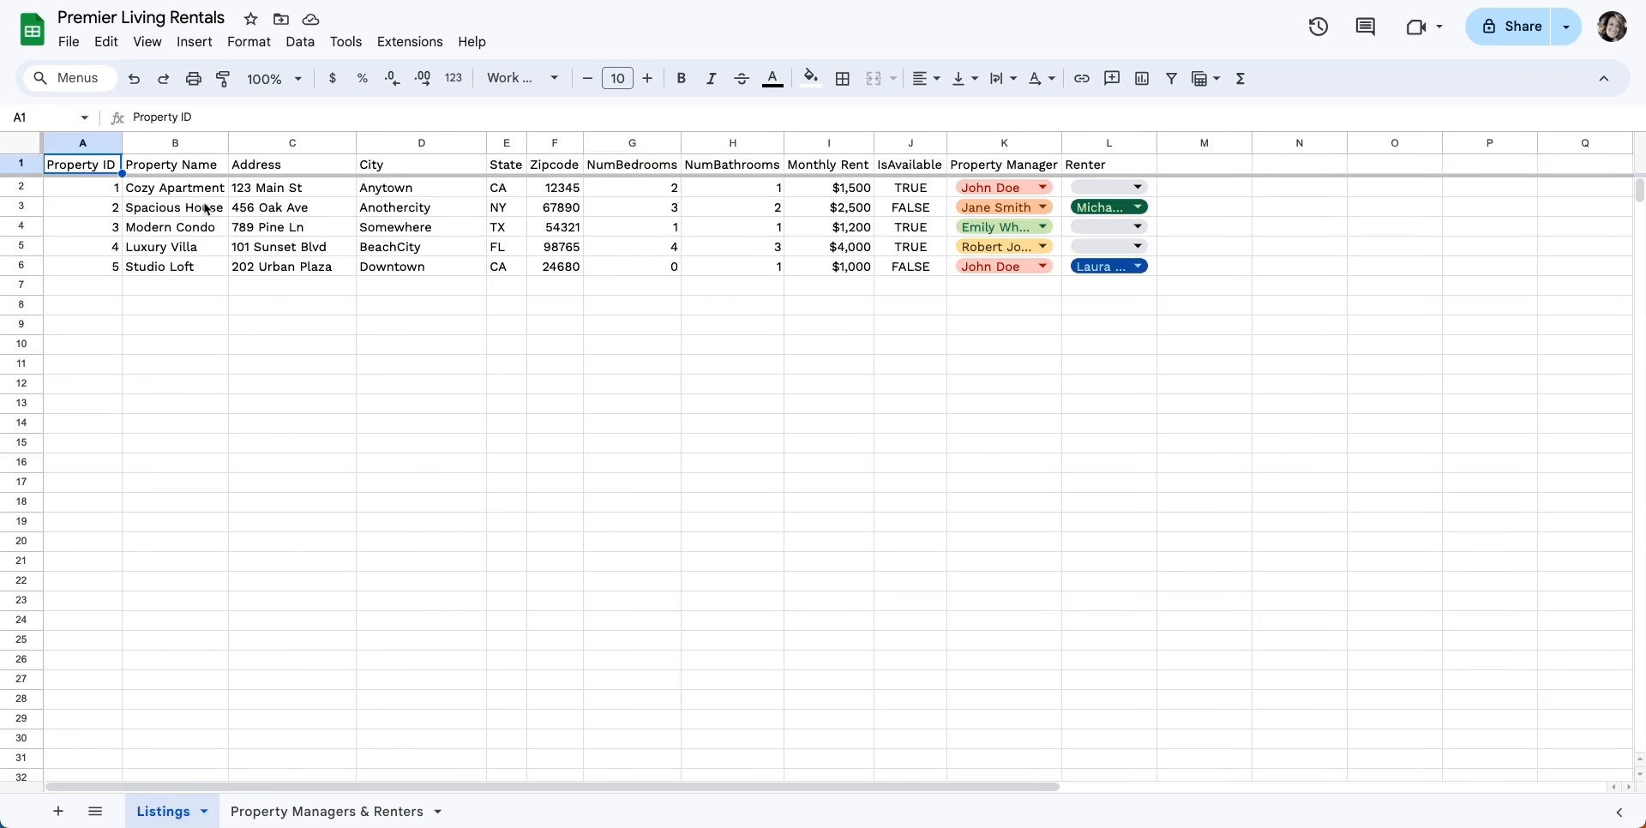
left_click_drag(54, 189, 1155, 195)
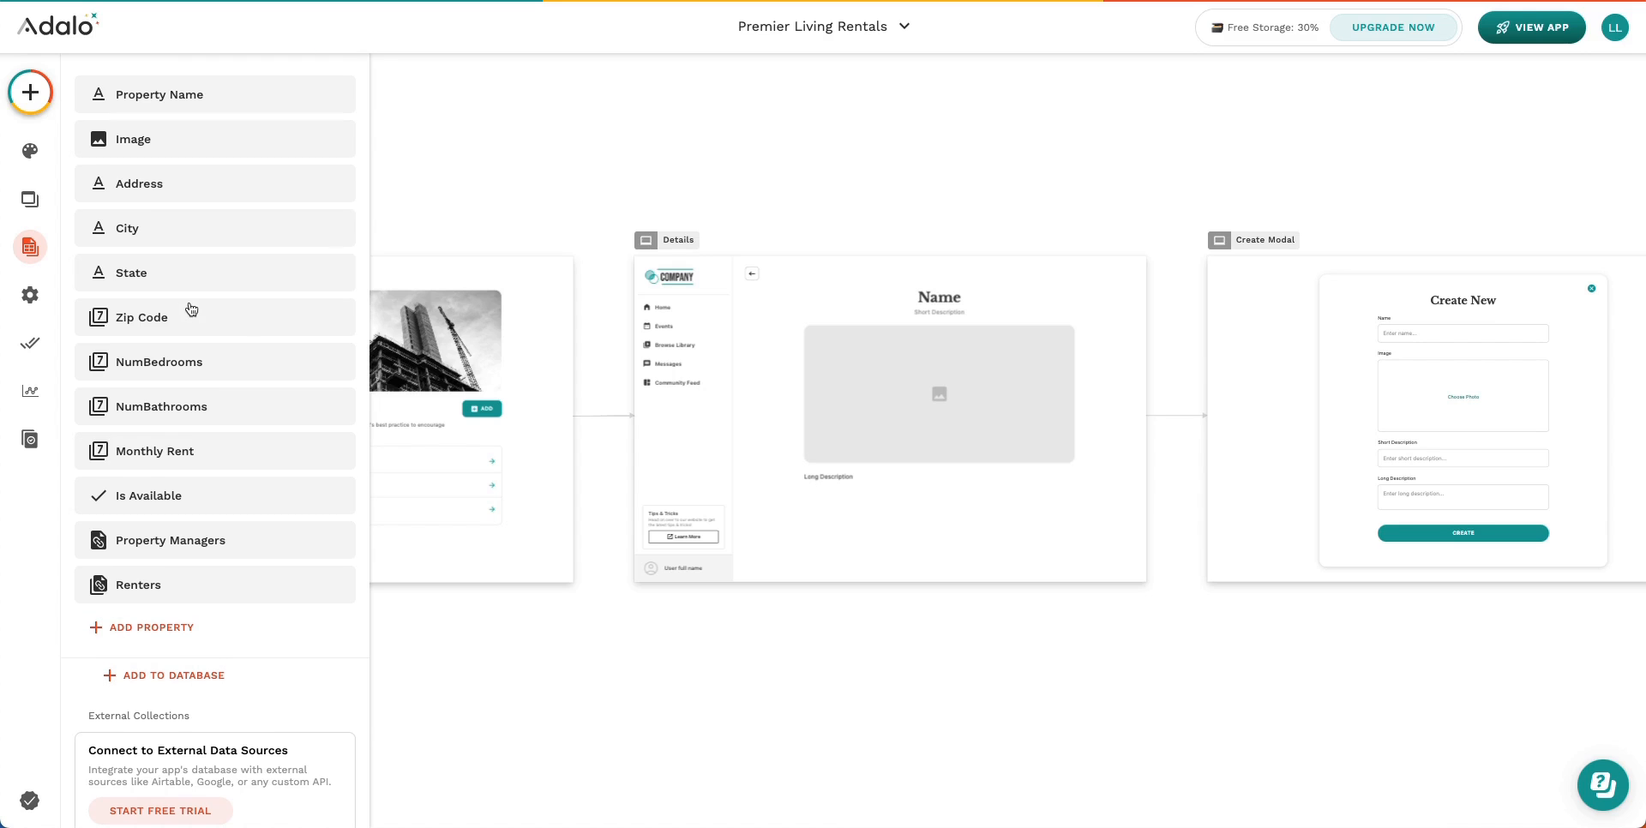
Step: Switch to Adalo, open the Listings collection's records and look through all of their columns
scroll(191, 310, "up", 3)
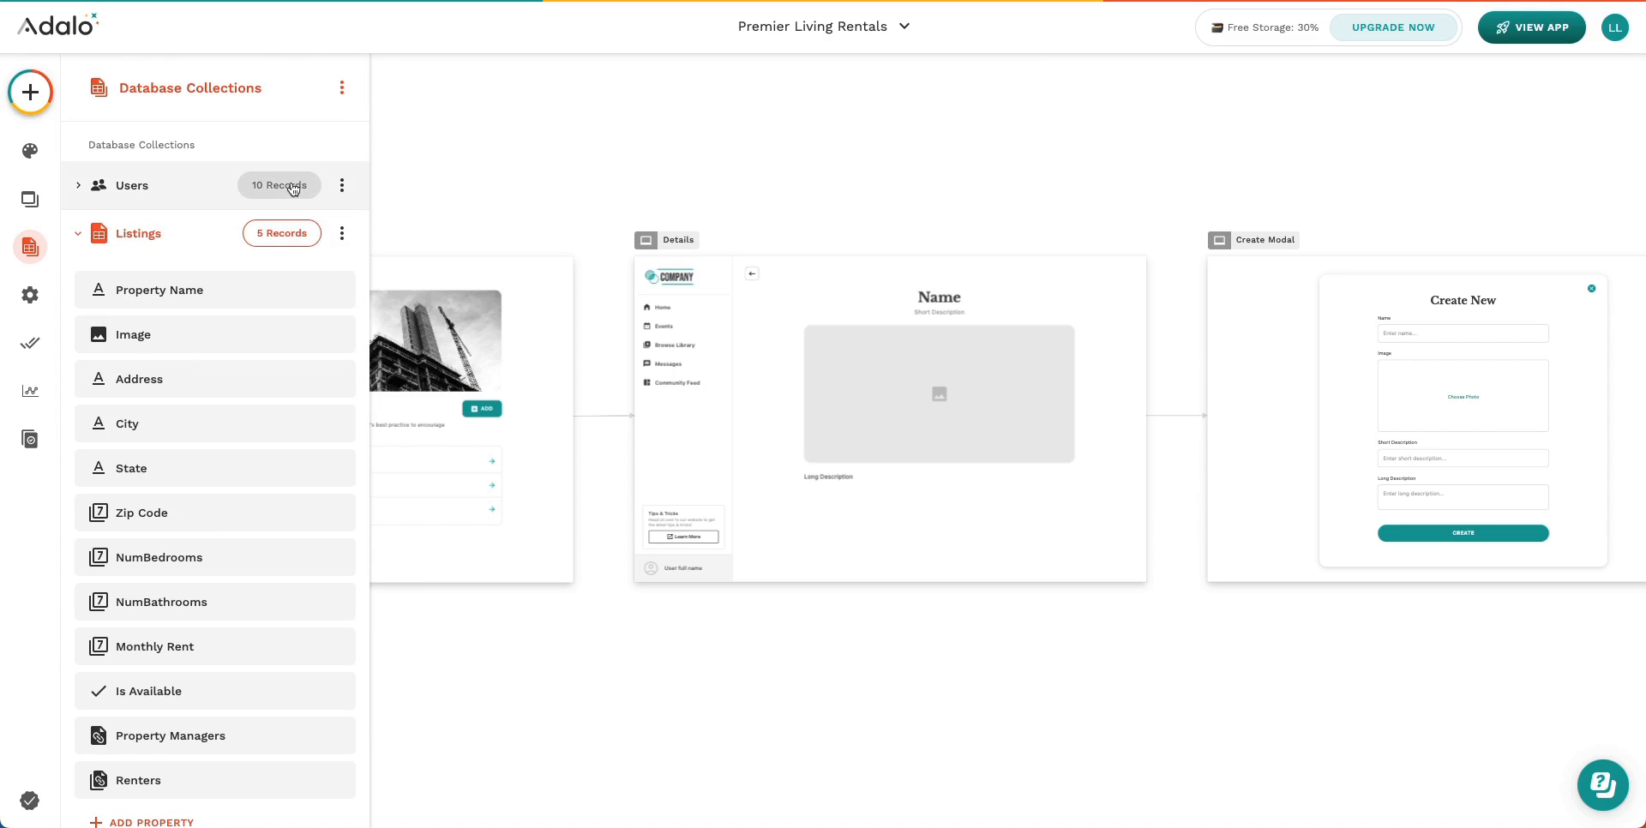
left_click(294, 236)
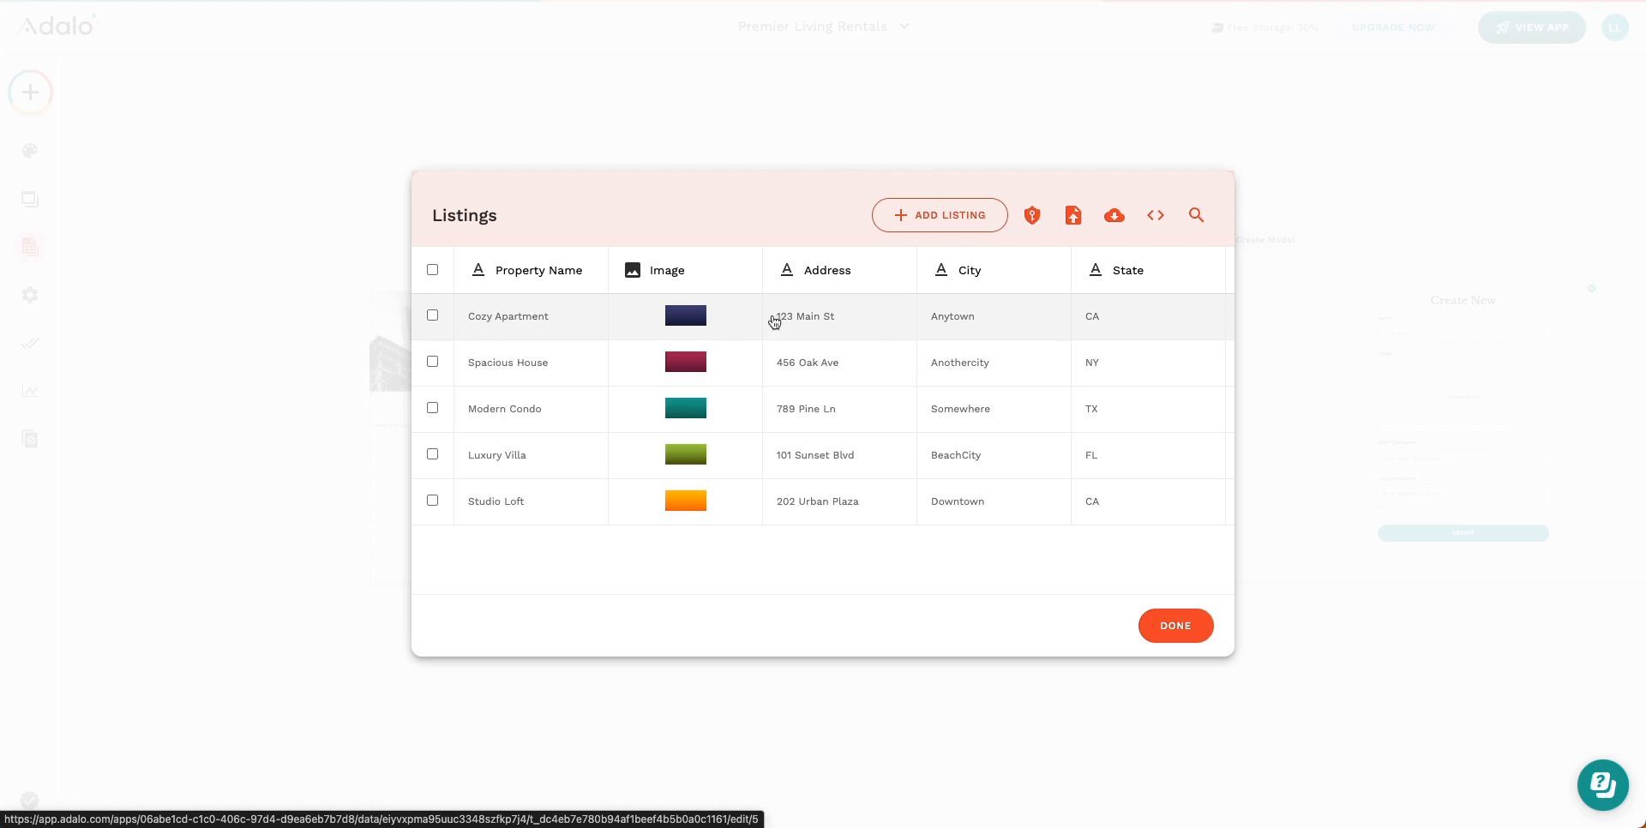
scroll(872, 321, "right", 6)
scroll(872, 322, "right", 8)
scroll(872, 321, "right", 4)
scroll(872, 321, "left", 12)
Step: Open the Cozy Apartment listing record and examine all its fields, highlighting the Address value
left_click(507, 322)
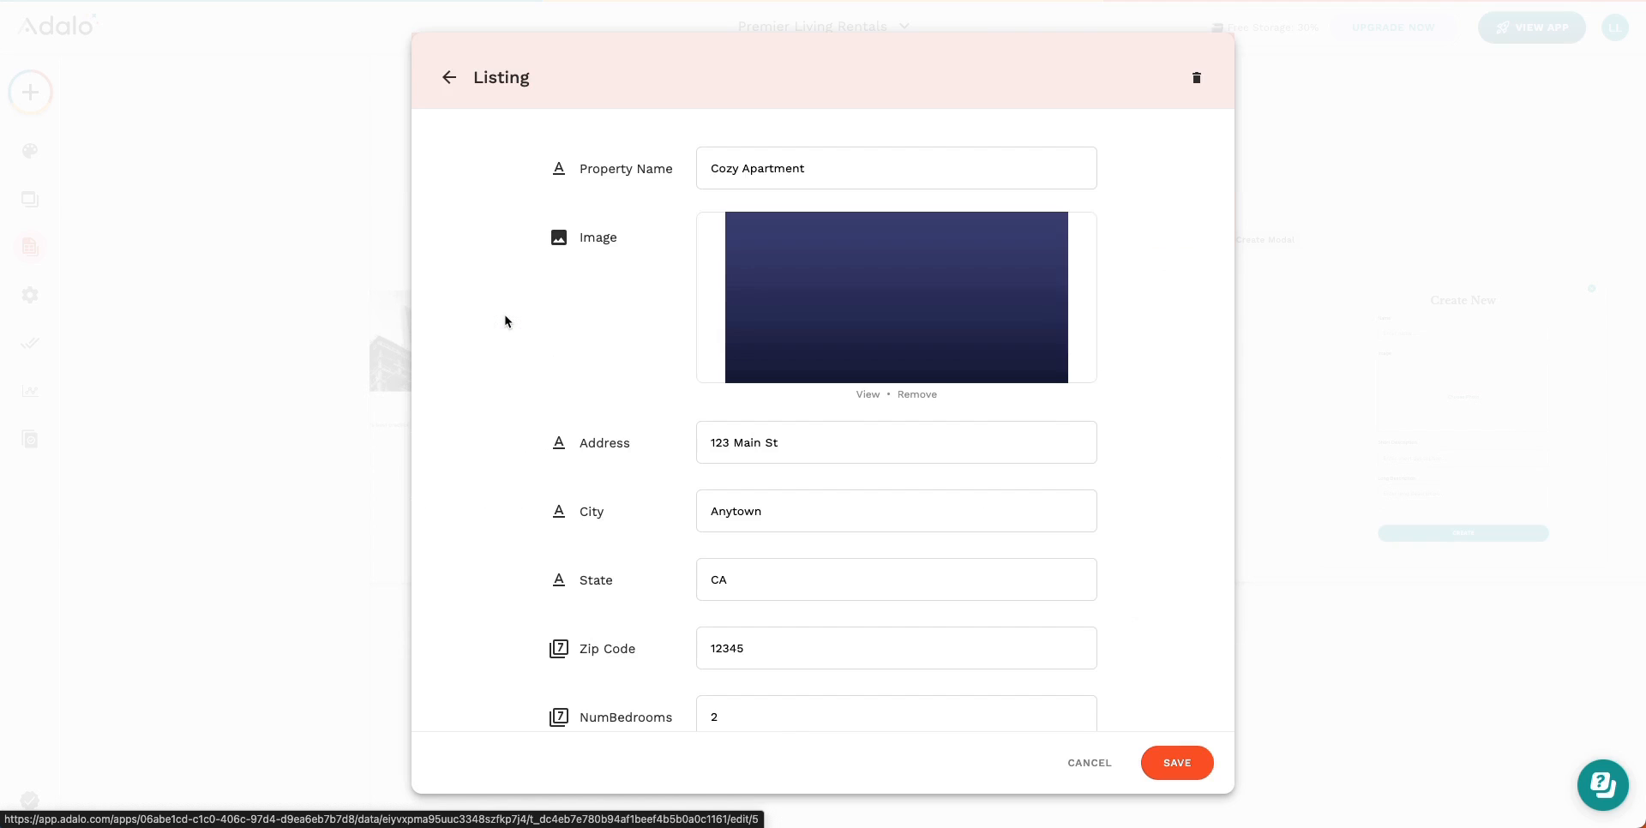
scroll(760, 317, "down", 1)
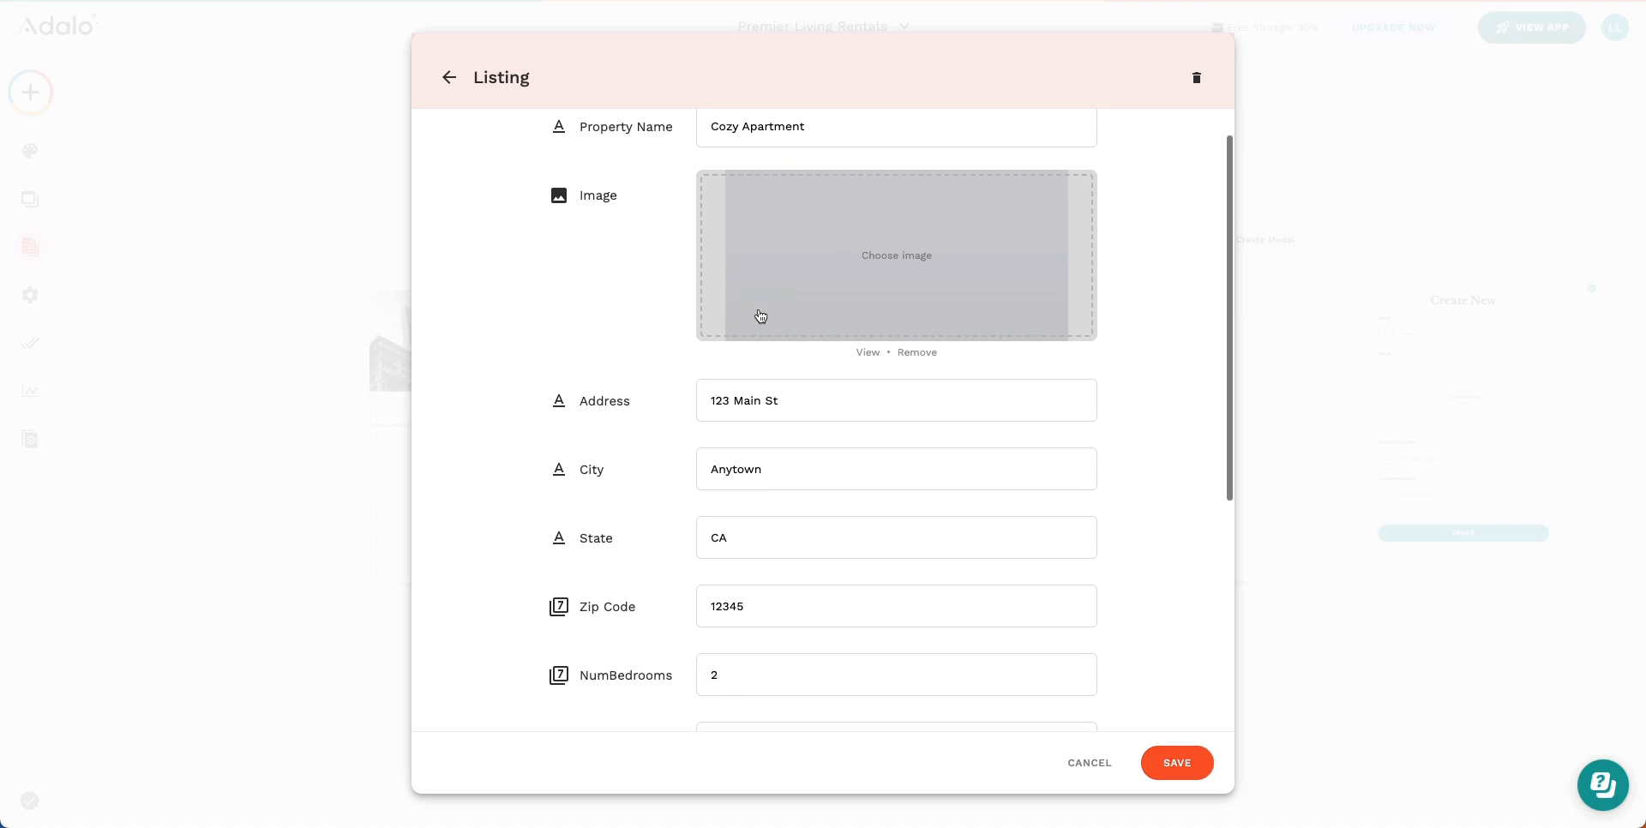
scroll(760, 317, "down", 3)
scroll(760, 318, "down", 7)
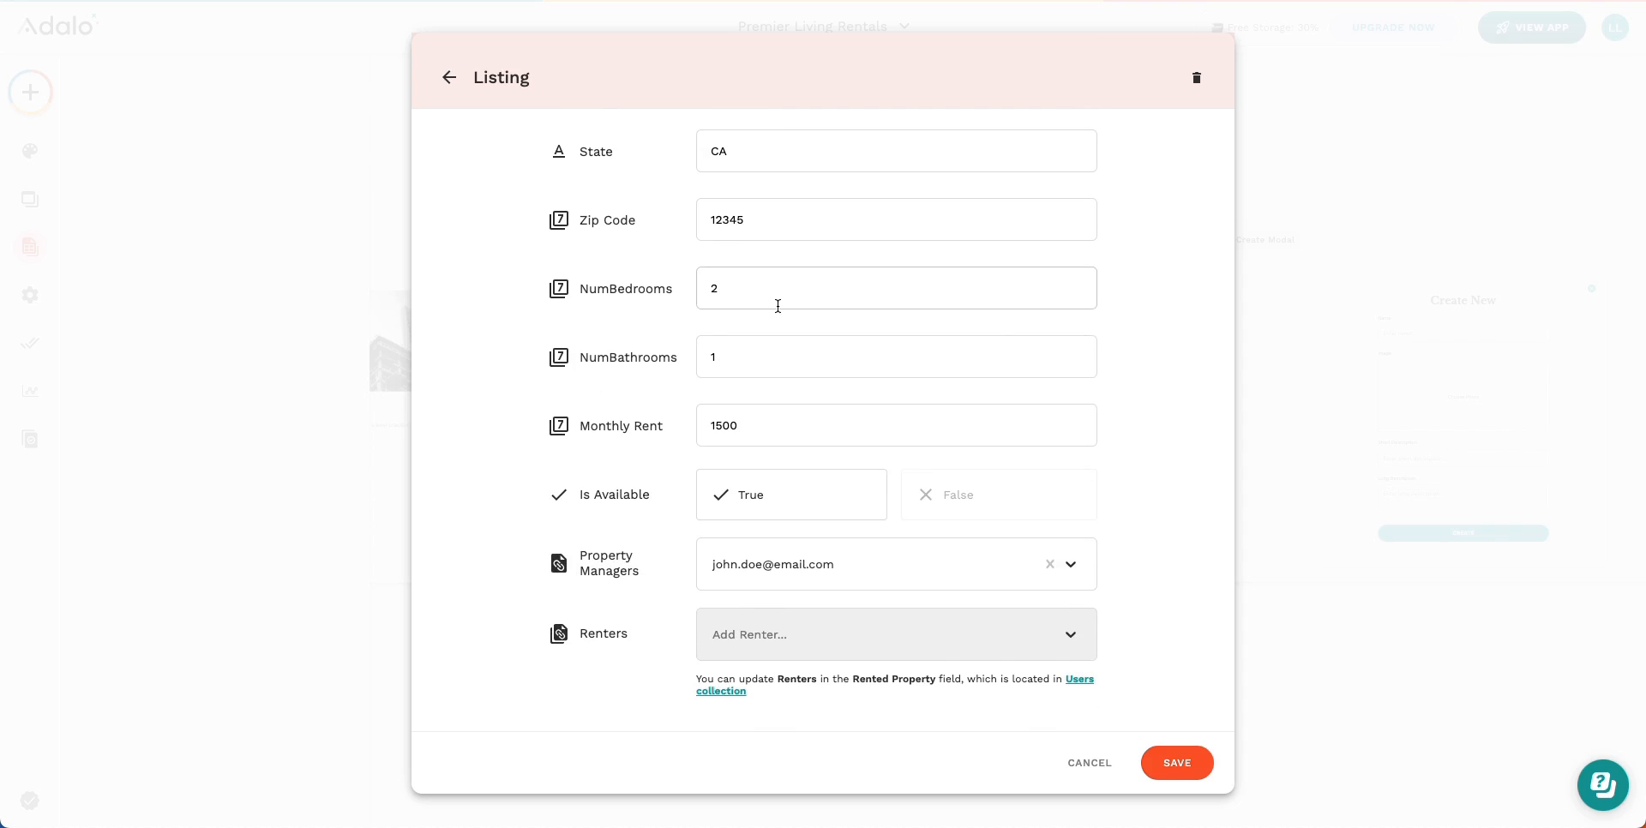
scroll(761, 310, "up", 10)
left_click_drag(820, 413, 667, 412)
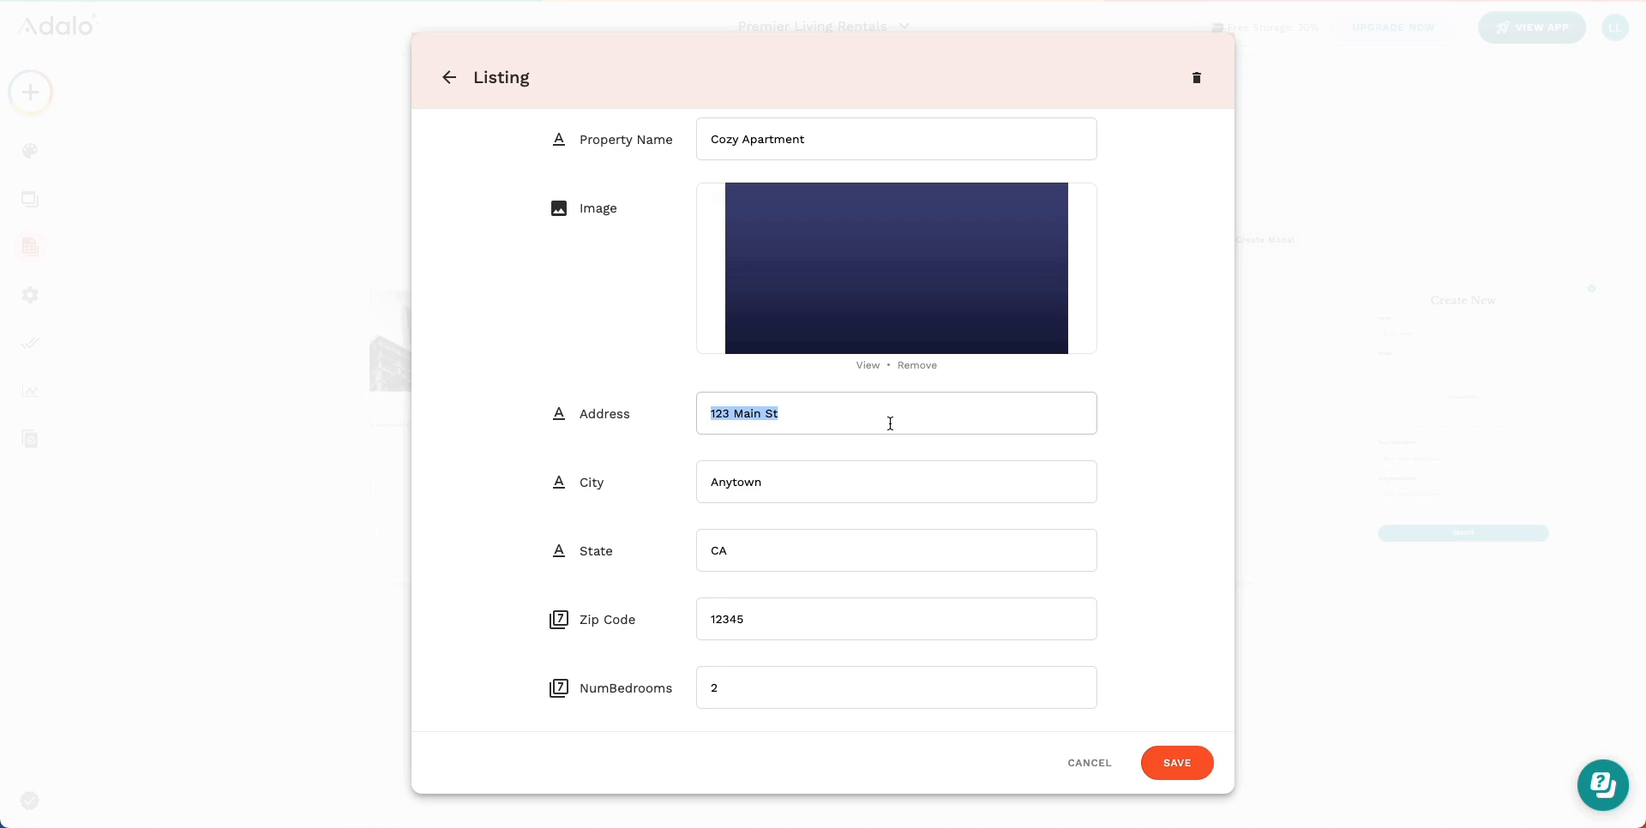
scroll(890, 424, "down", 2)
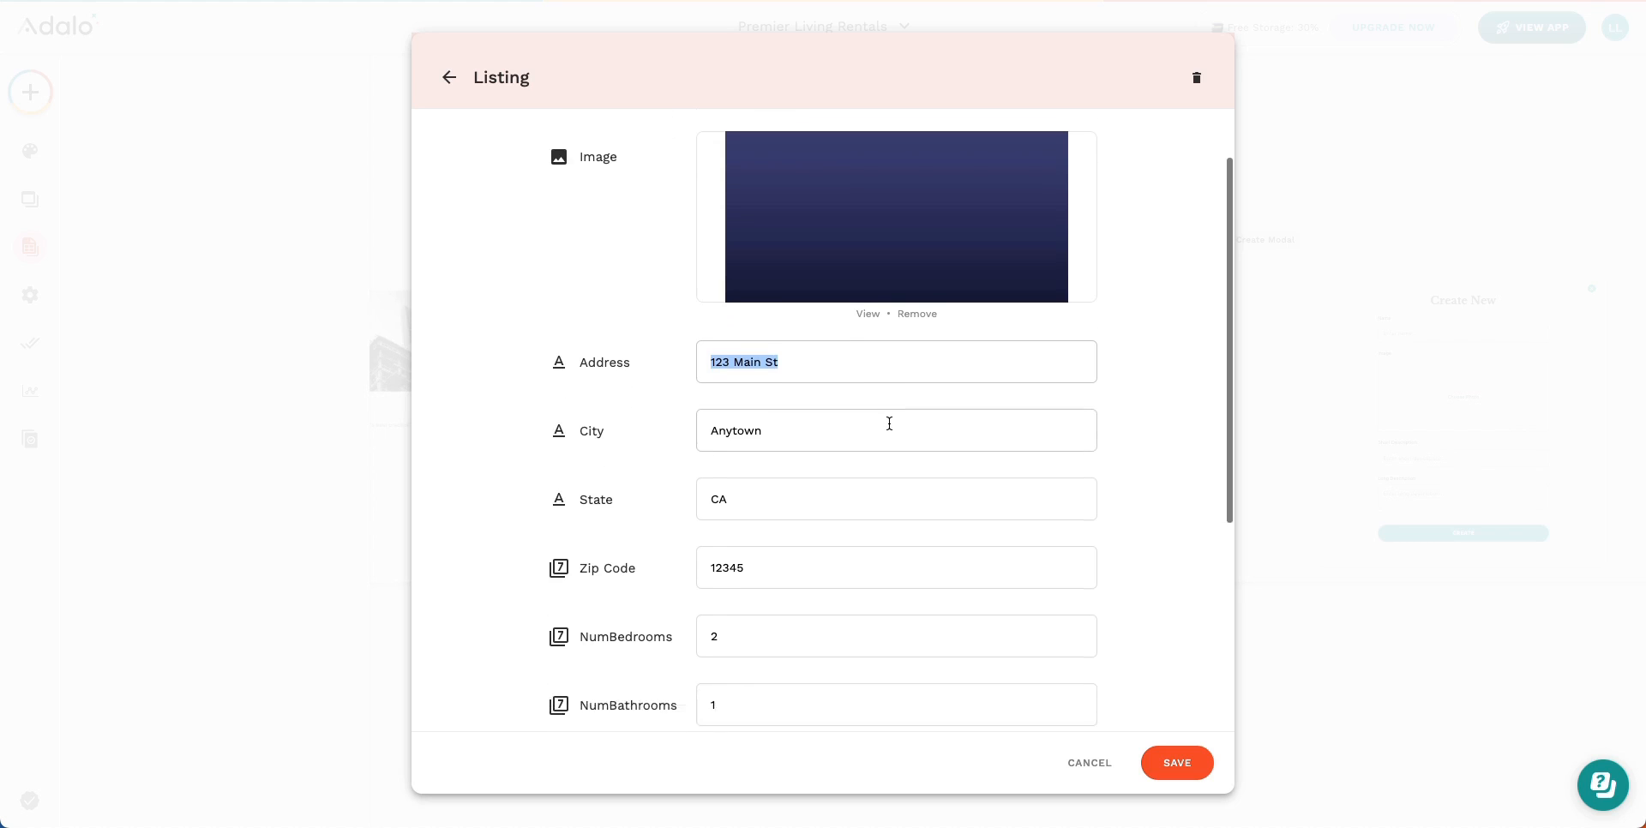
Step: Open the Users collection's records and look across all of their columns
left_click(275, 188)
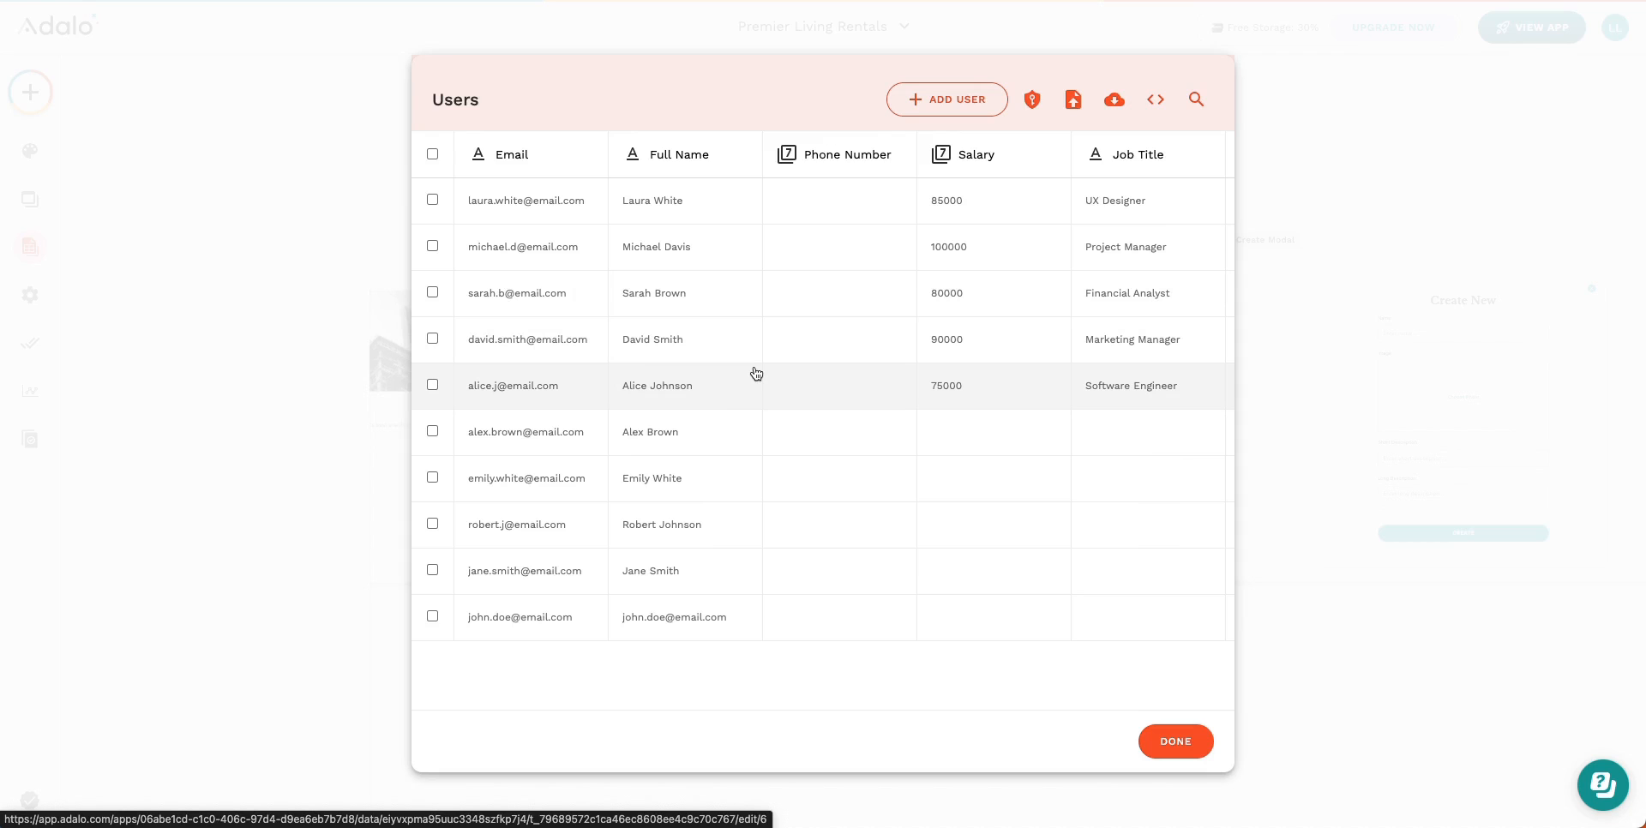
scroll(756, 374, "right", 5)
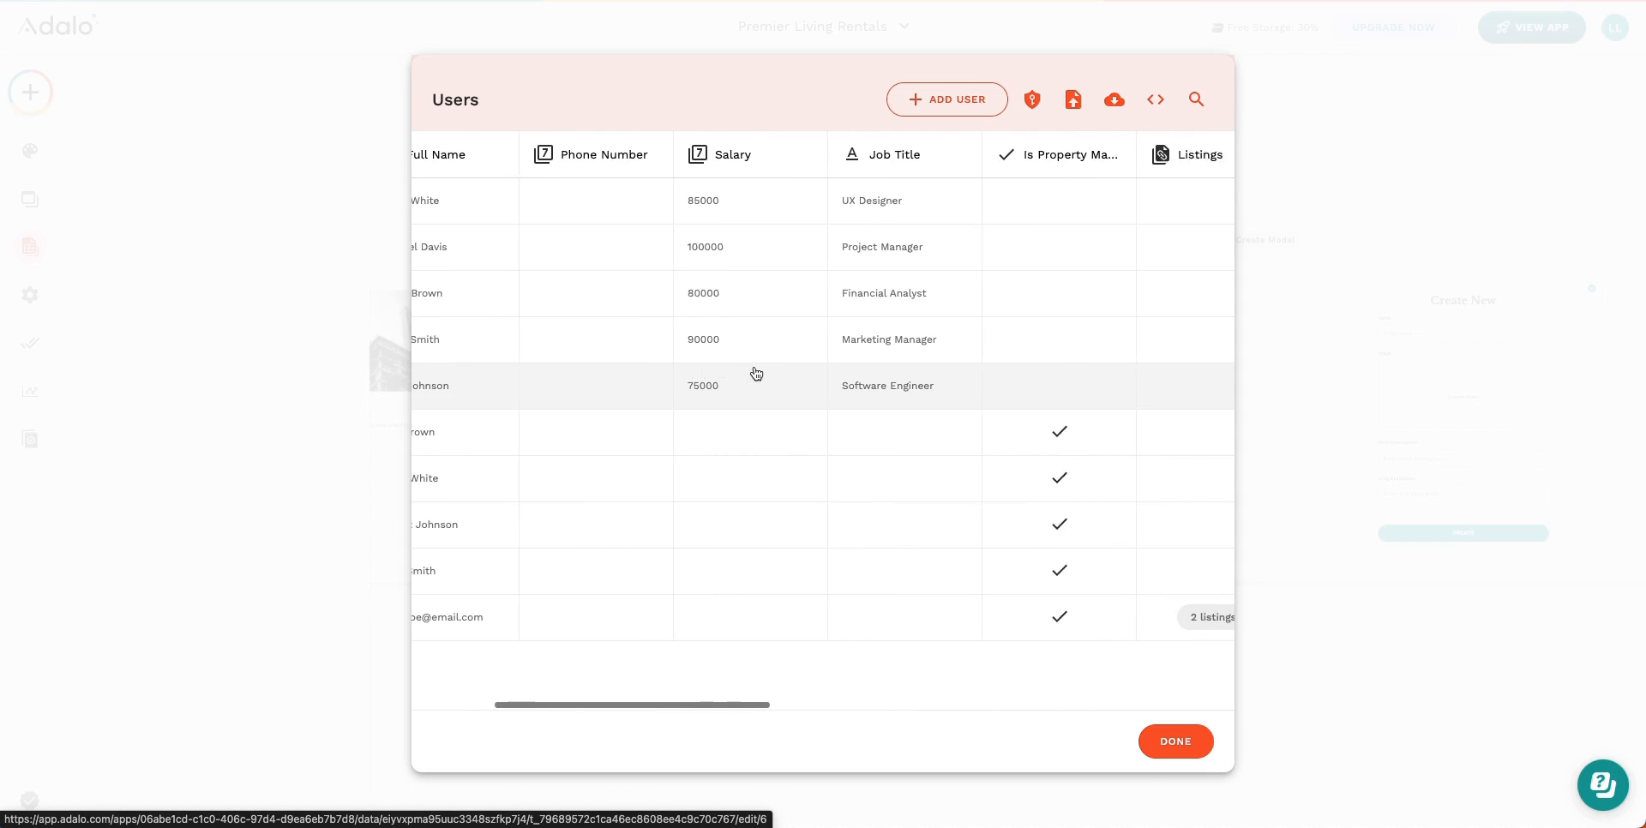
scroll(757, 374, "right", 10)
scroll(757, 374, "left", 10)
scroll(756, 374, "left", 5)
Step: Open the sixth user's record, save it without edits, and close the Users records
left_click(676, 430)
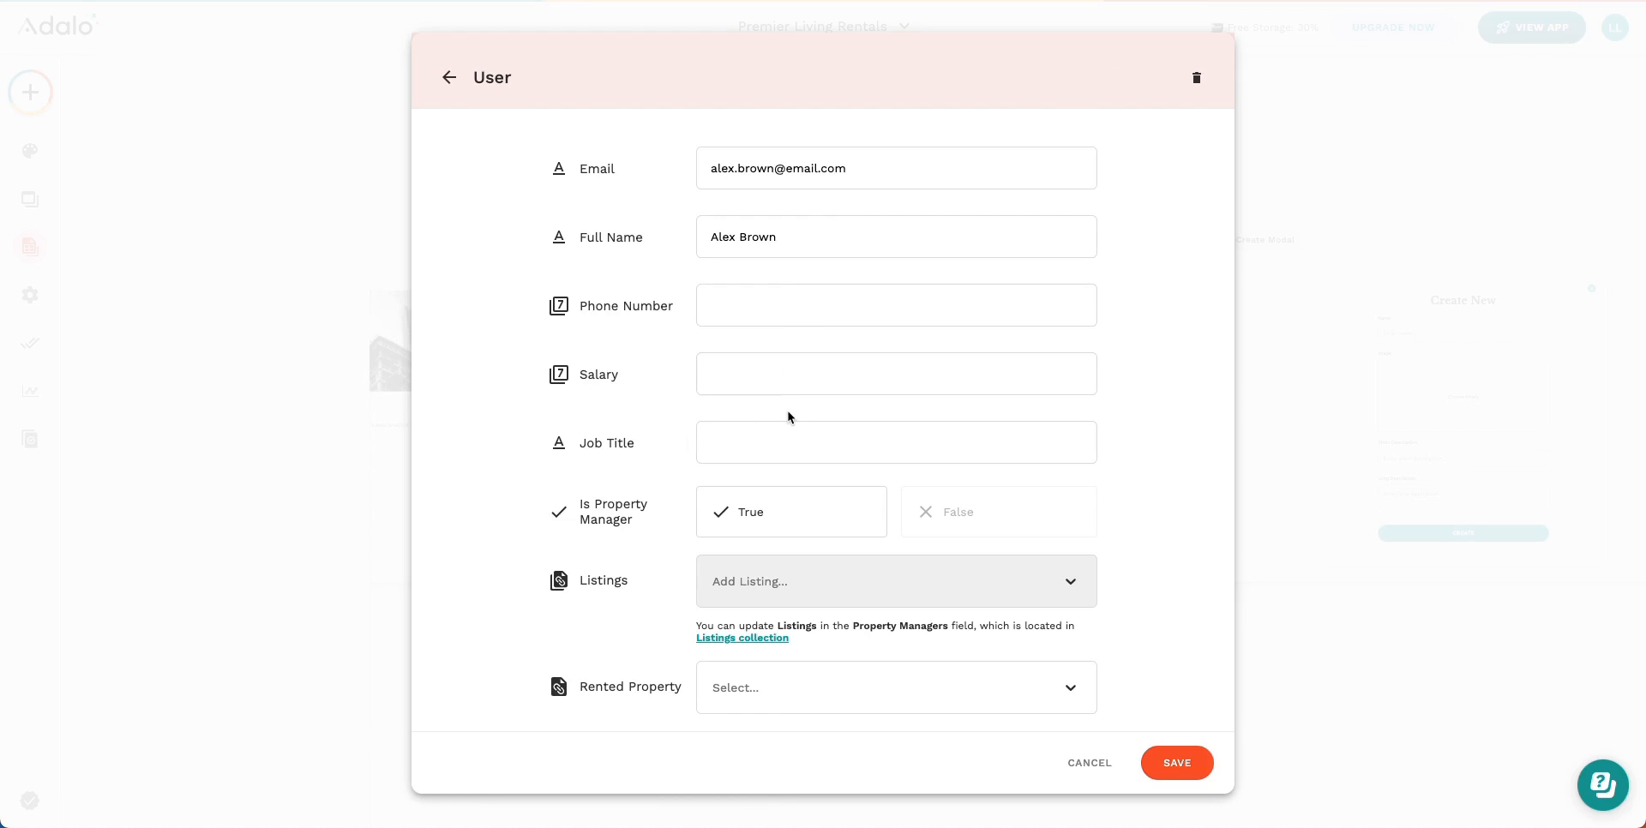
left_click(1181, 764)
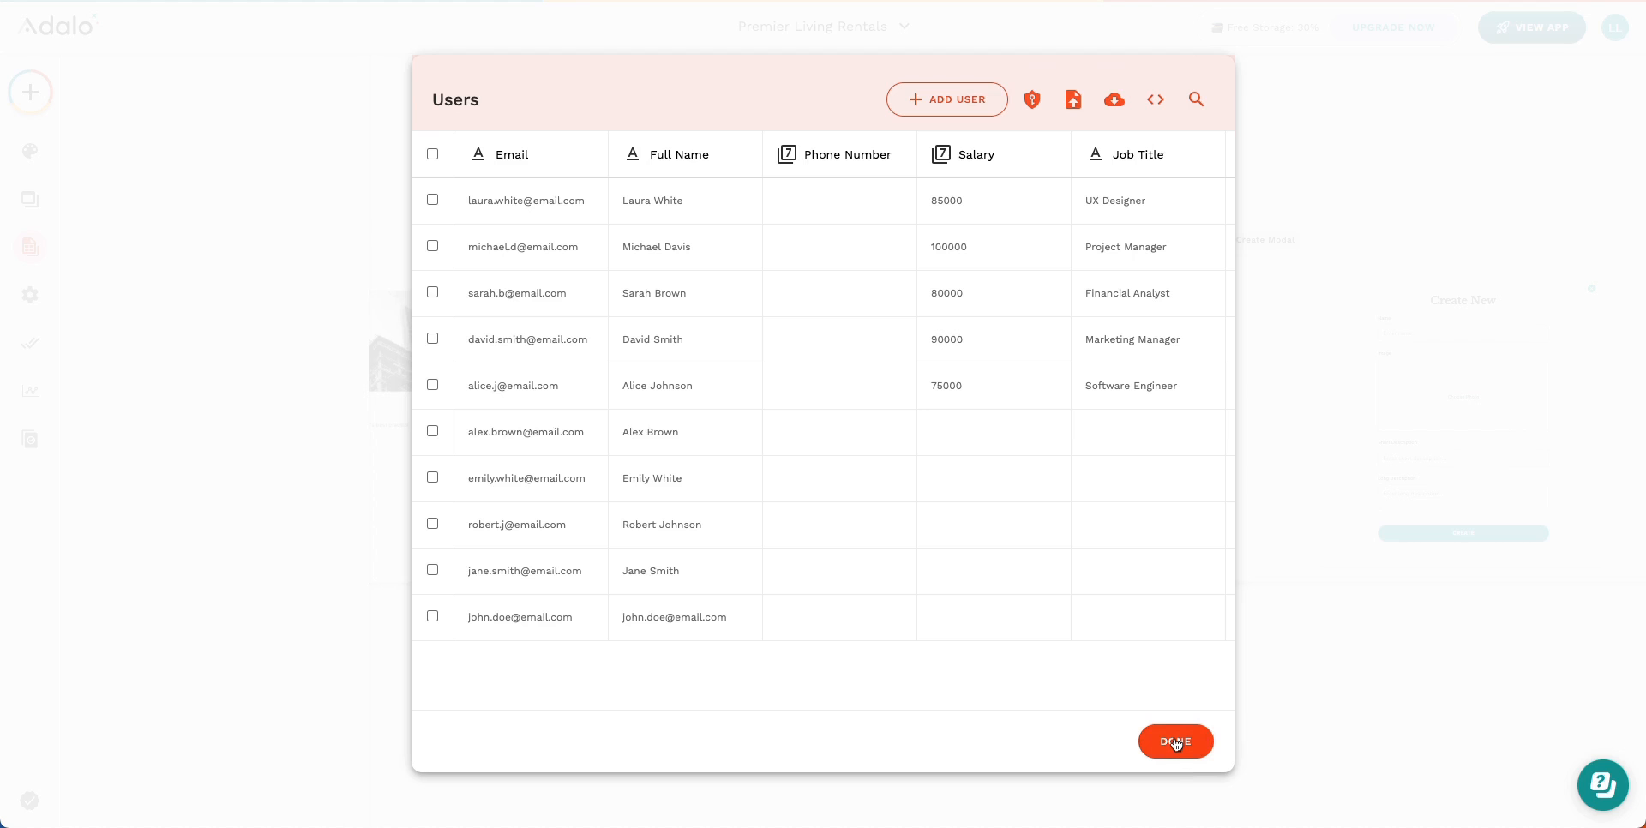
left_click(1176, 741)
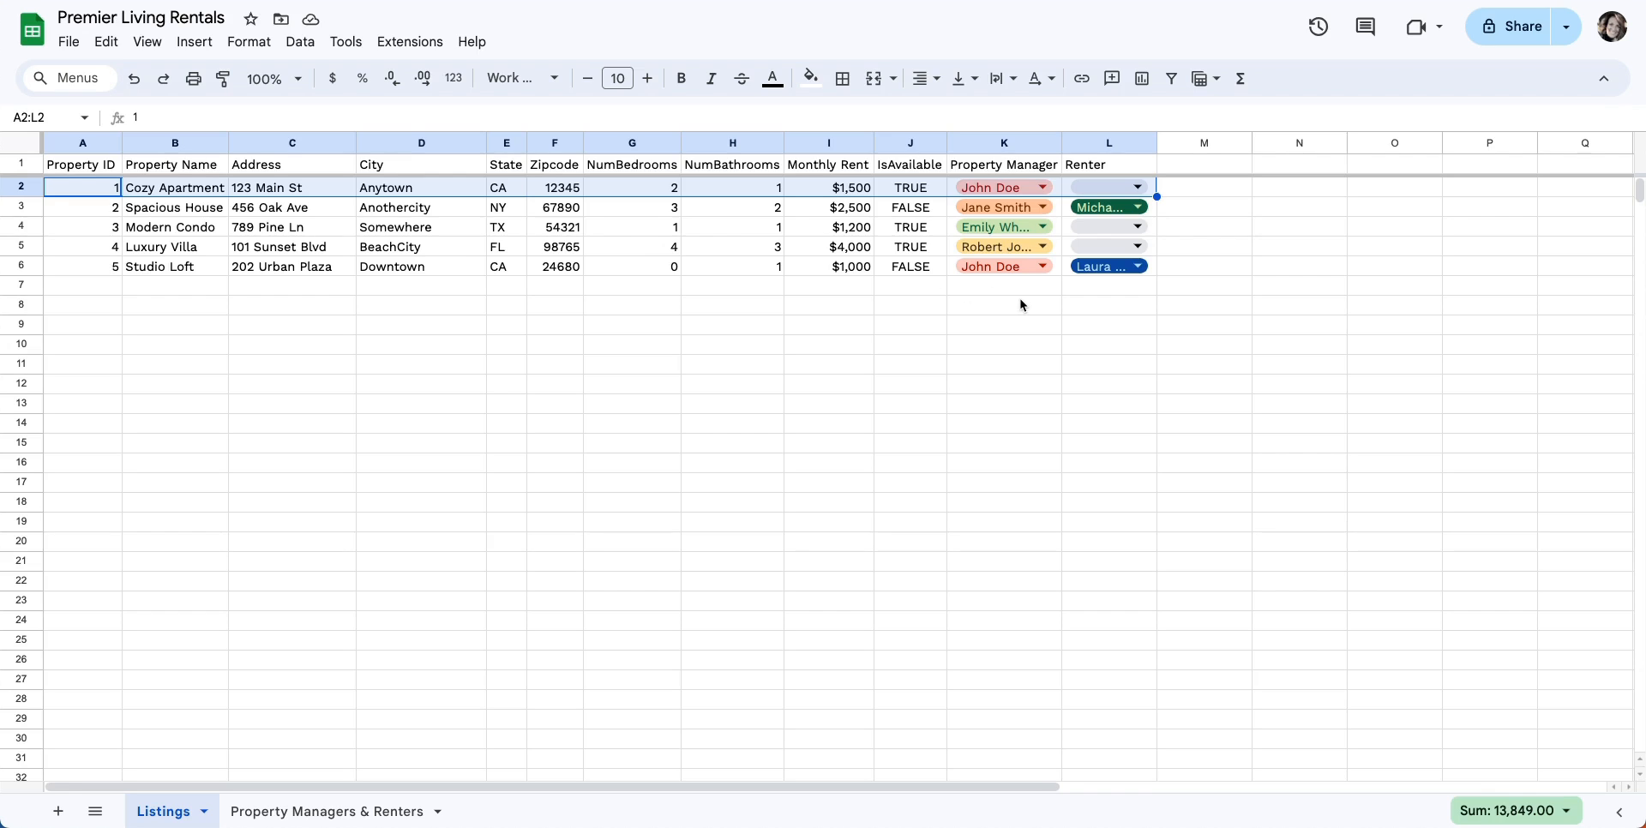
Step: In the spreadsheet's Listings sheet, inspect the Cozy Apartment's property manager and the renter choices for Spacious House, leaving them as they are
left_click(992, 186)
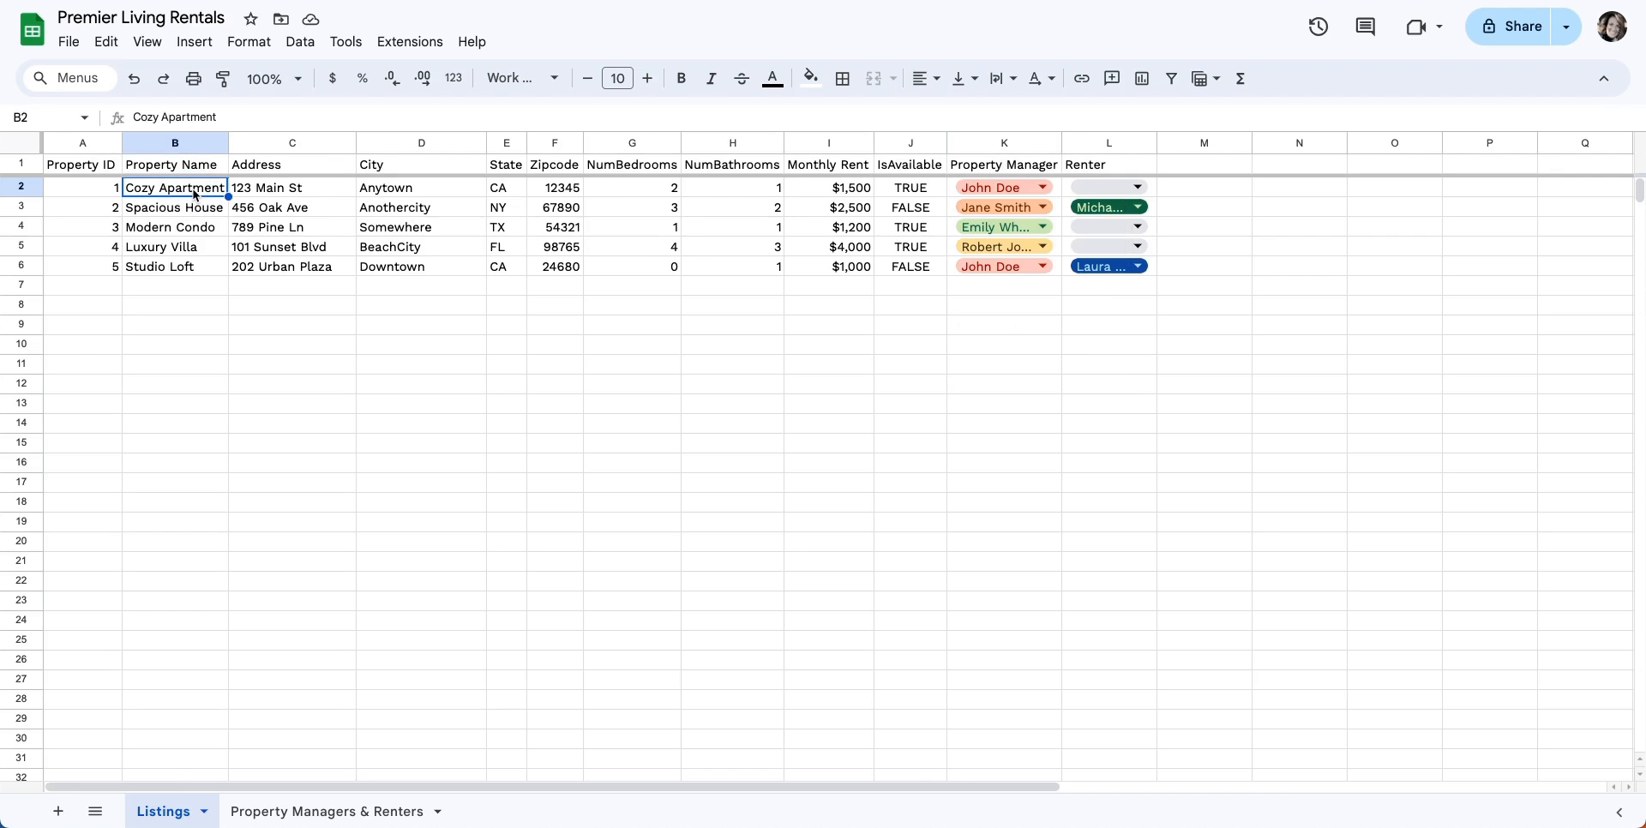
left_click(1123, 211)
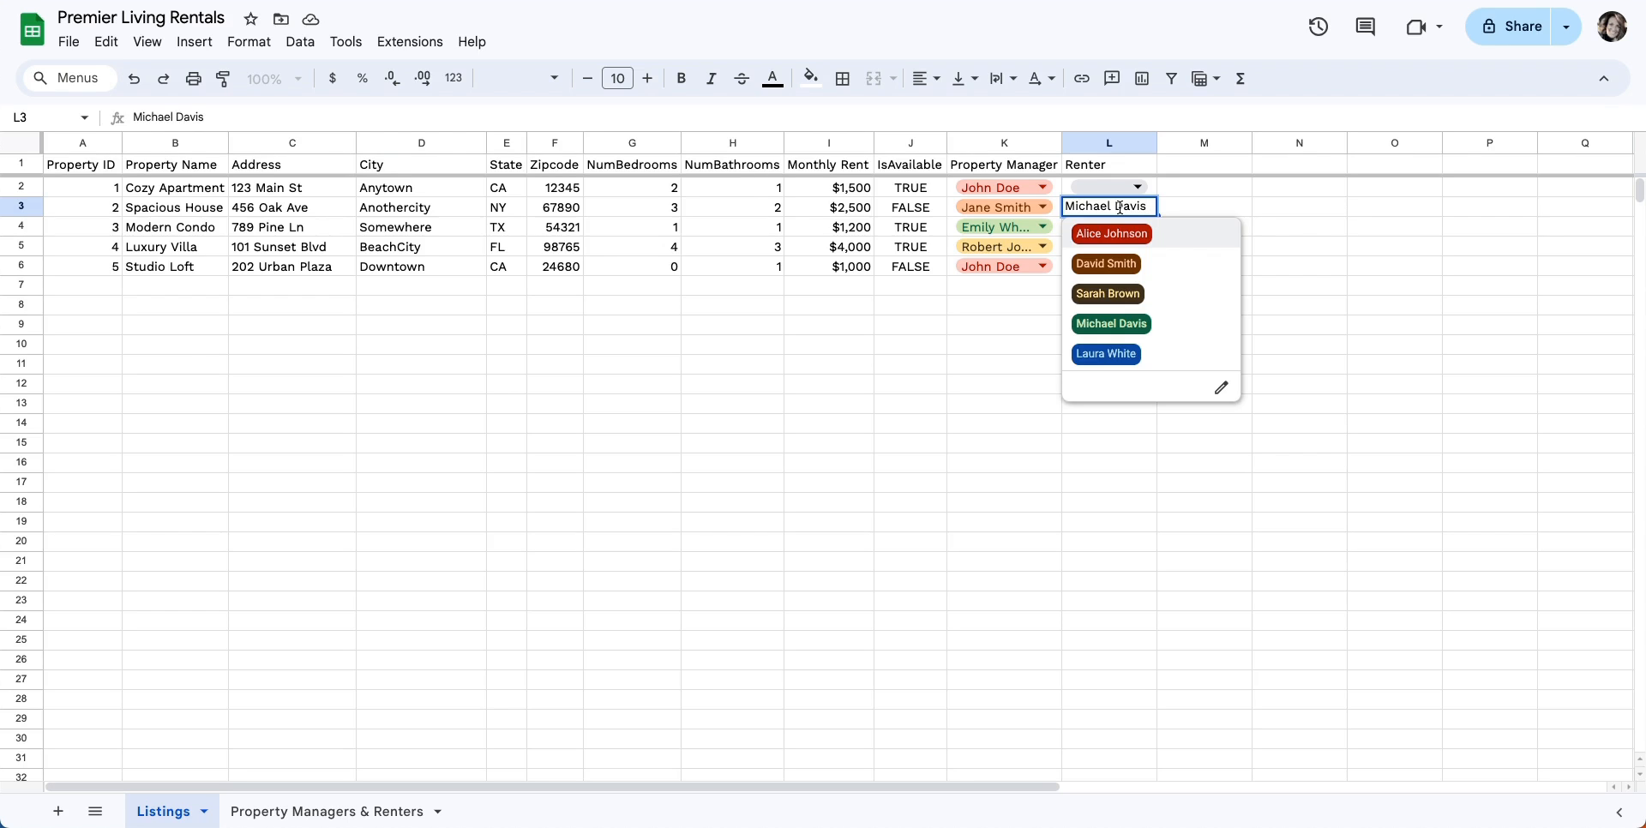
left_click(953, 346)
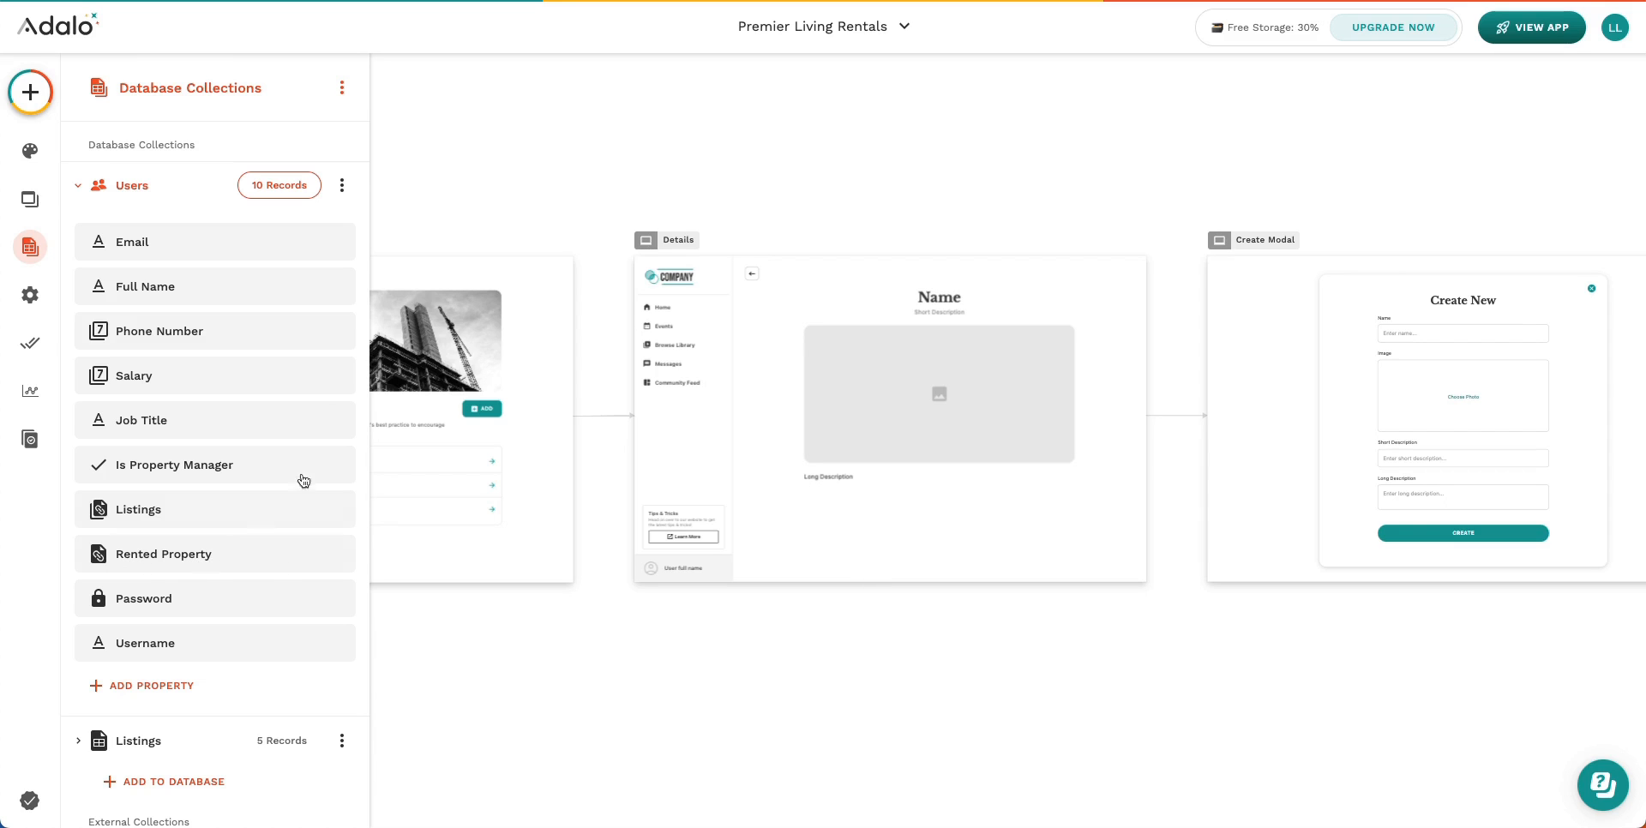
Step: Open the Users collection's records and compare the renter and property manager rows across the Is Property Manager, Listings and Rented Property columns
left_click(261, 187)
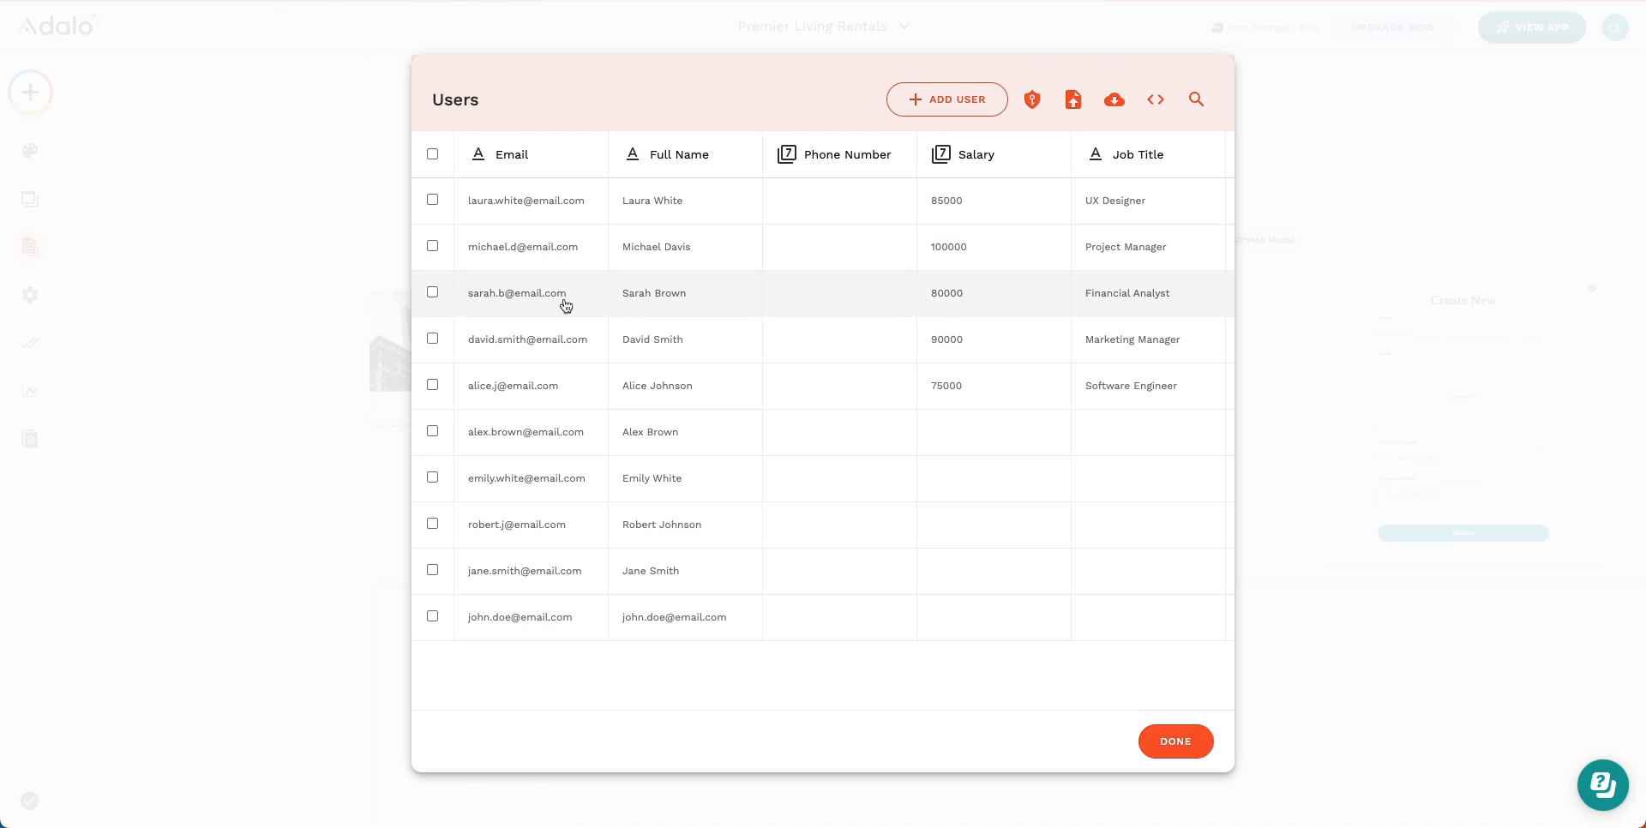
scroll(750, 345, "right", 10)
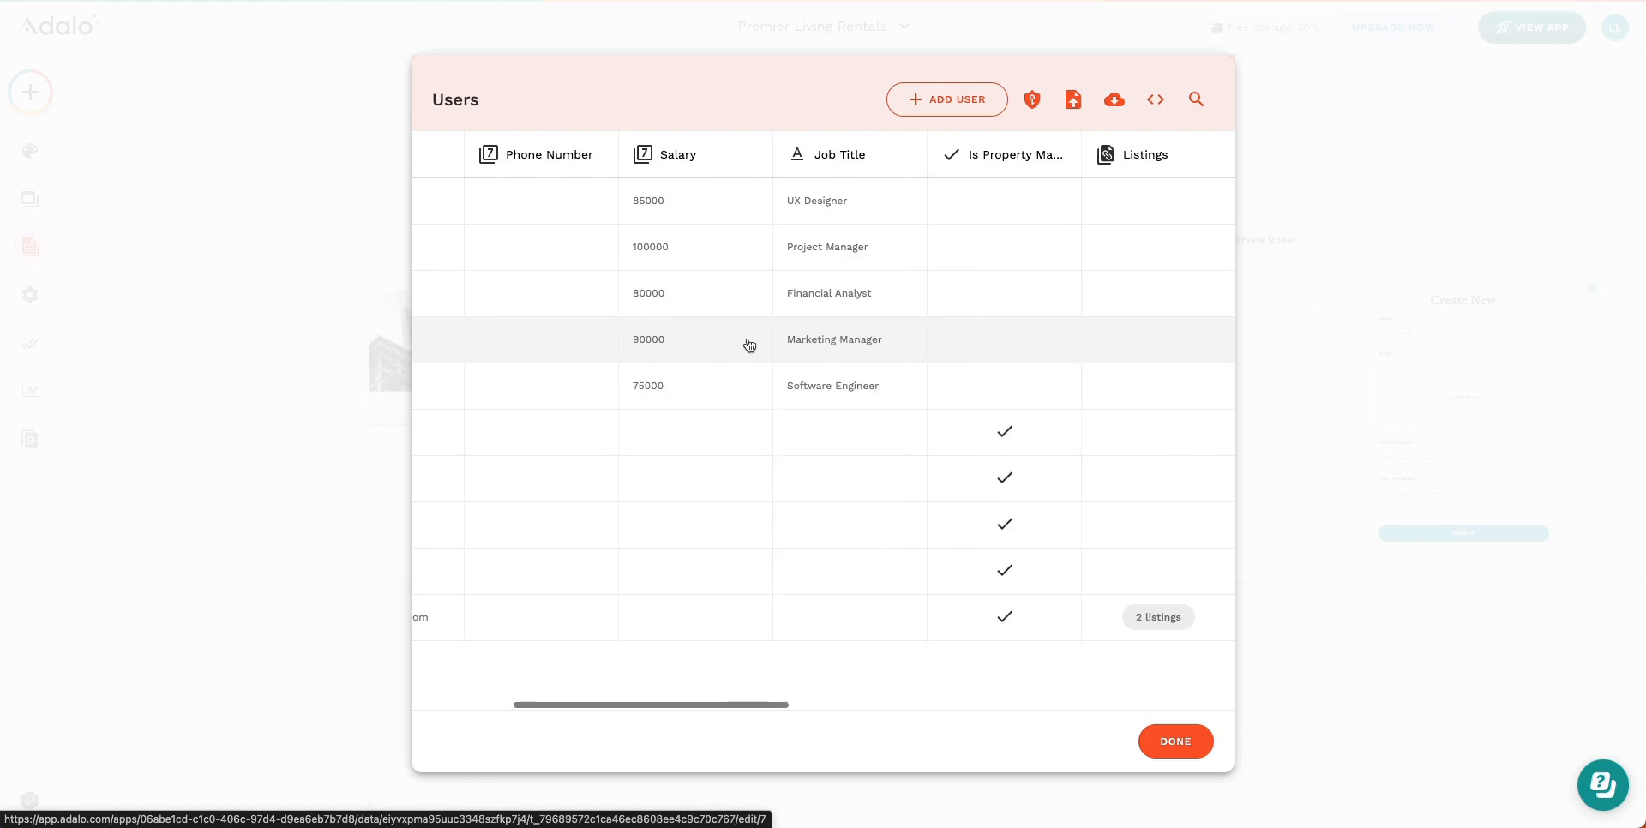
scroll(751, 346, "right", 2)
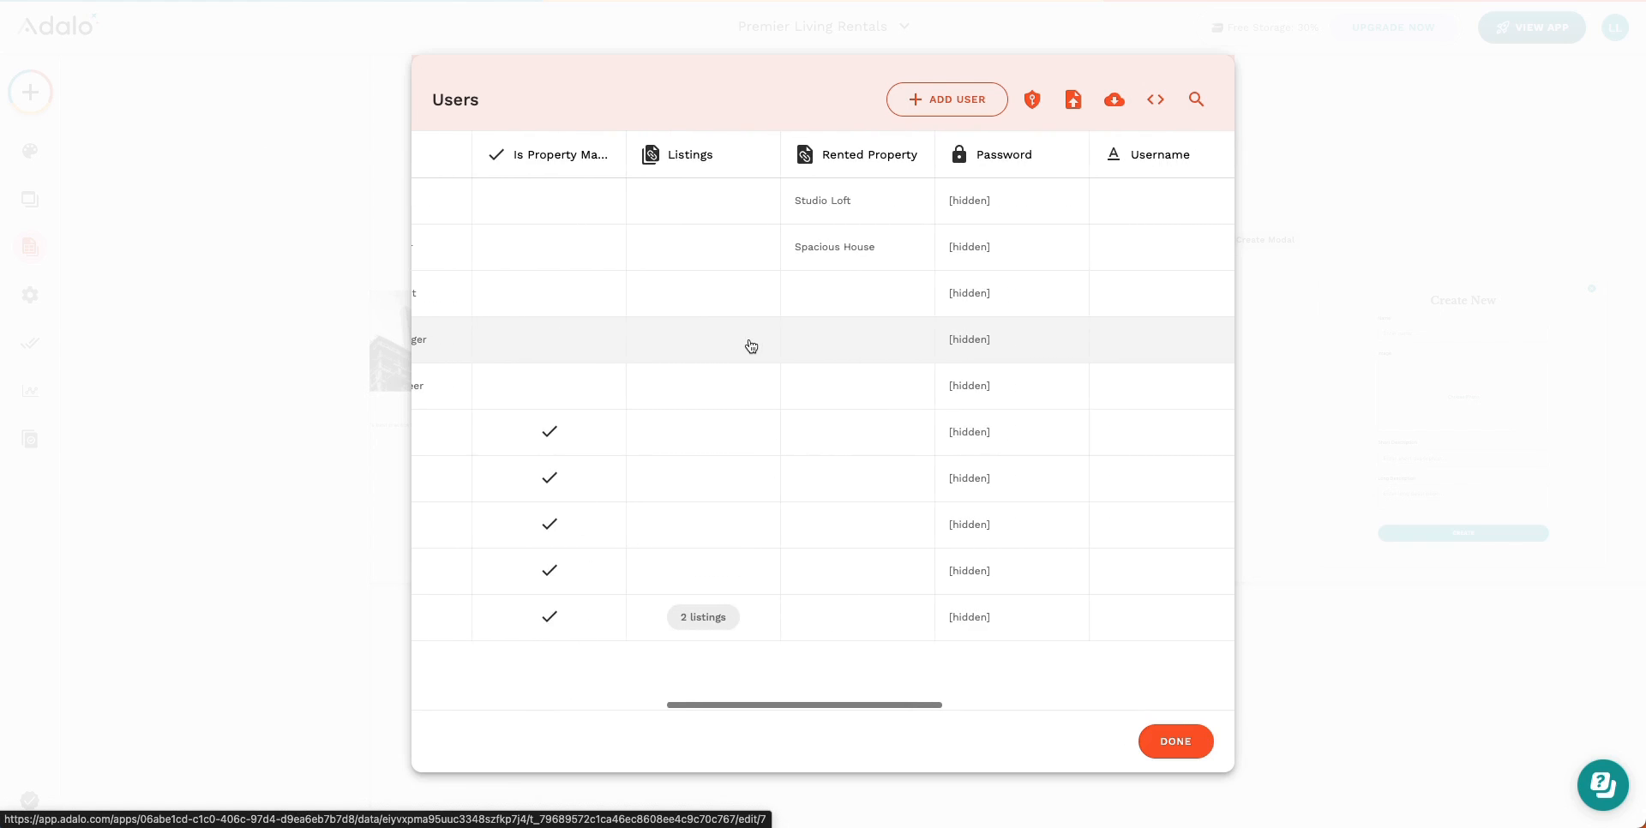
scroll(750, 345, "left", 12)
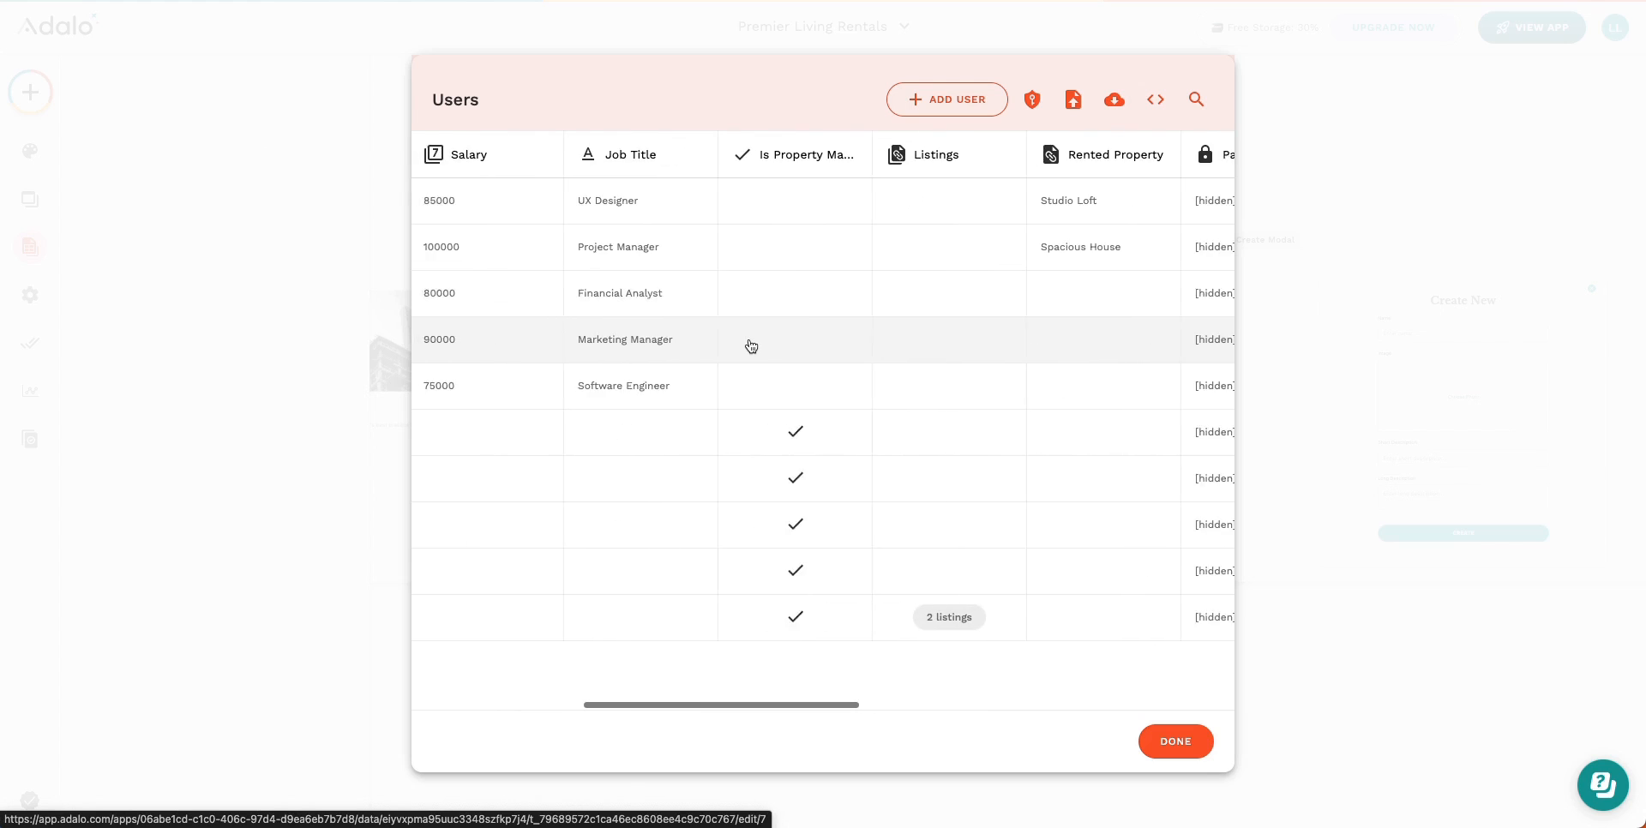
scroll(673, 627, "right", 8)
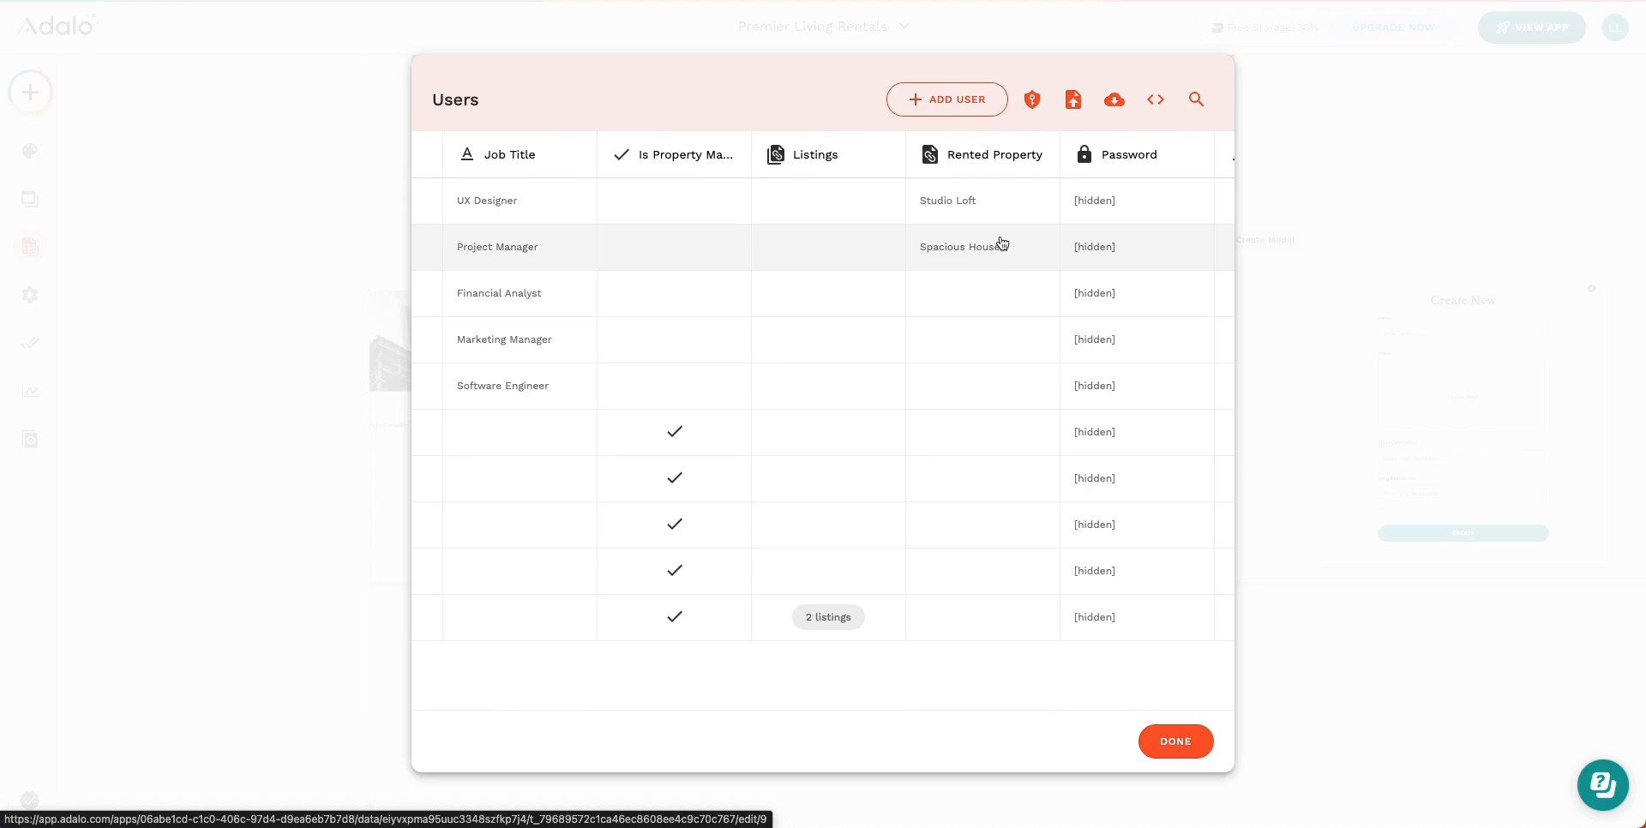
scroll(994, 244, "left", 8)
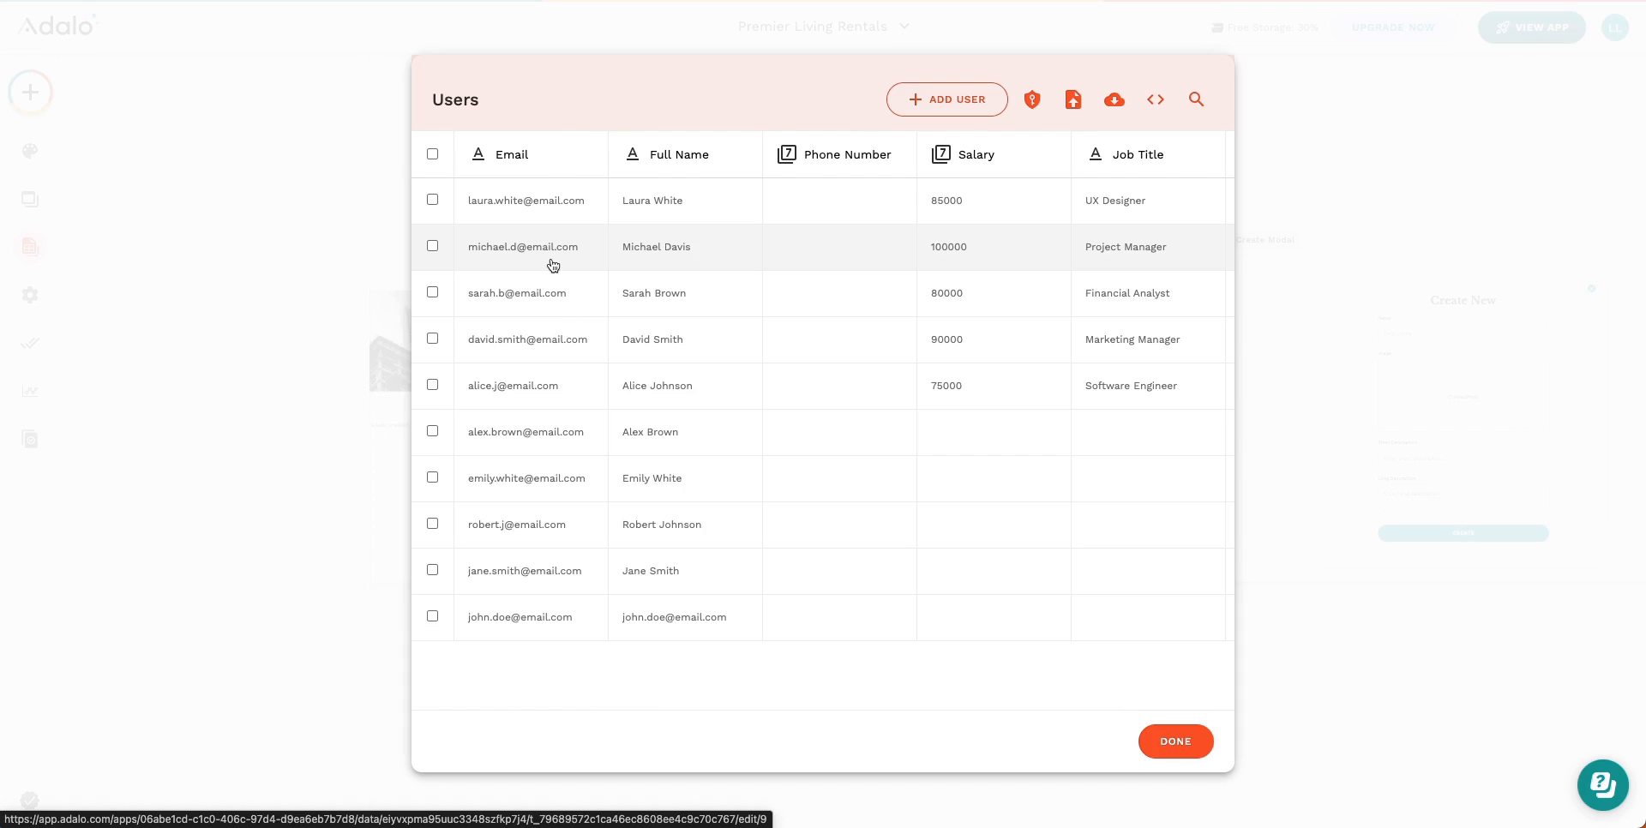
scroll(1132, 232, "right", 3)
scroll(1129, 228, "right", 6)
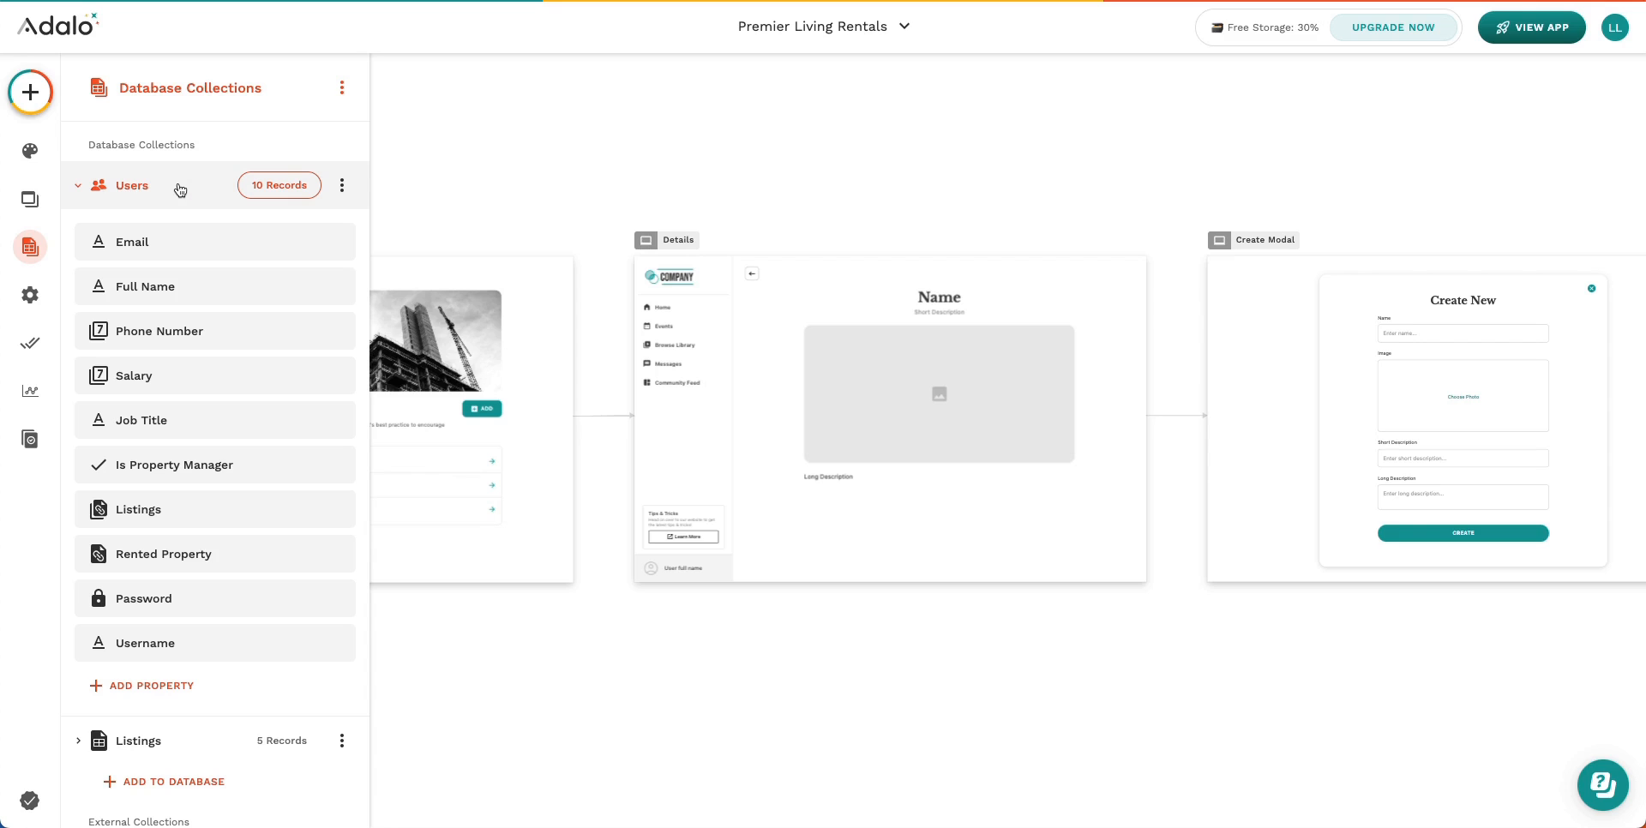
Step: Collapse the Users collection, open the Listings collection's records, and look across all columns through Property Managers and Renters
left_click(180, 189)
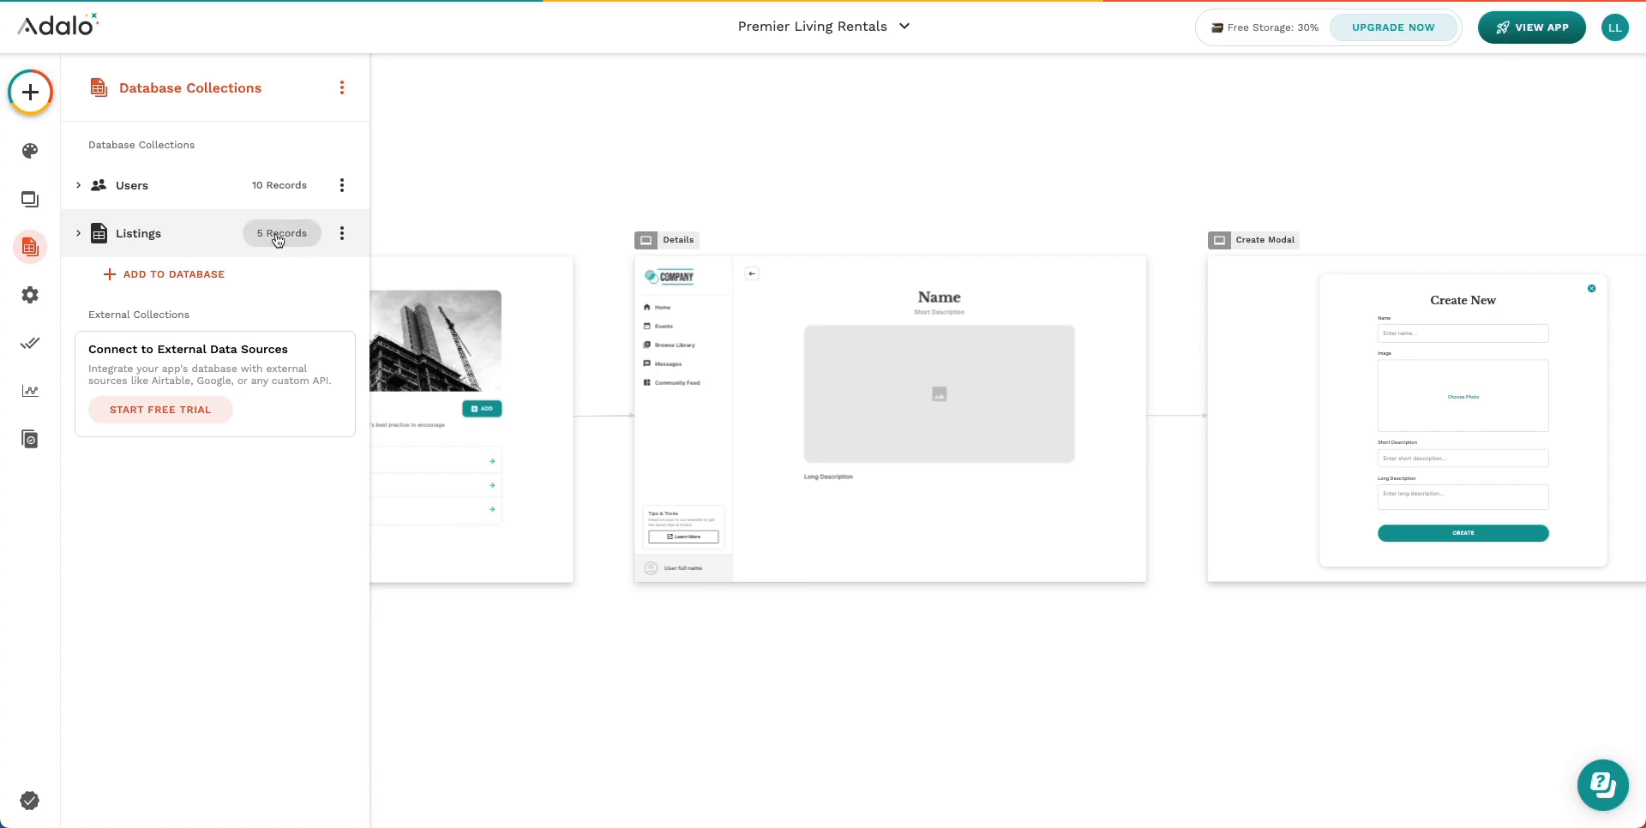
left_click(213, 233)
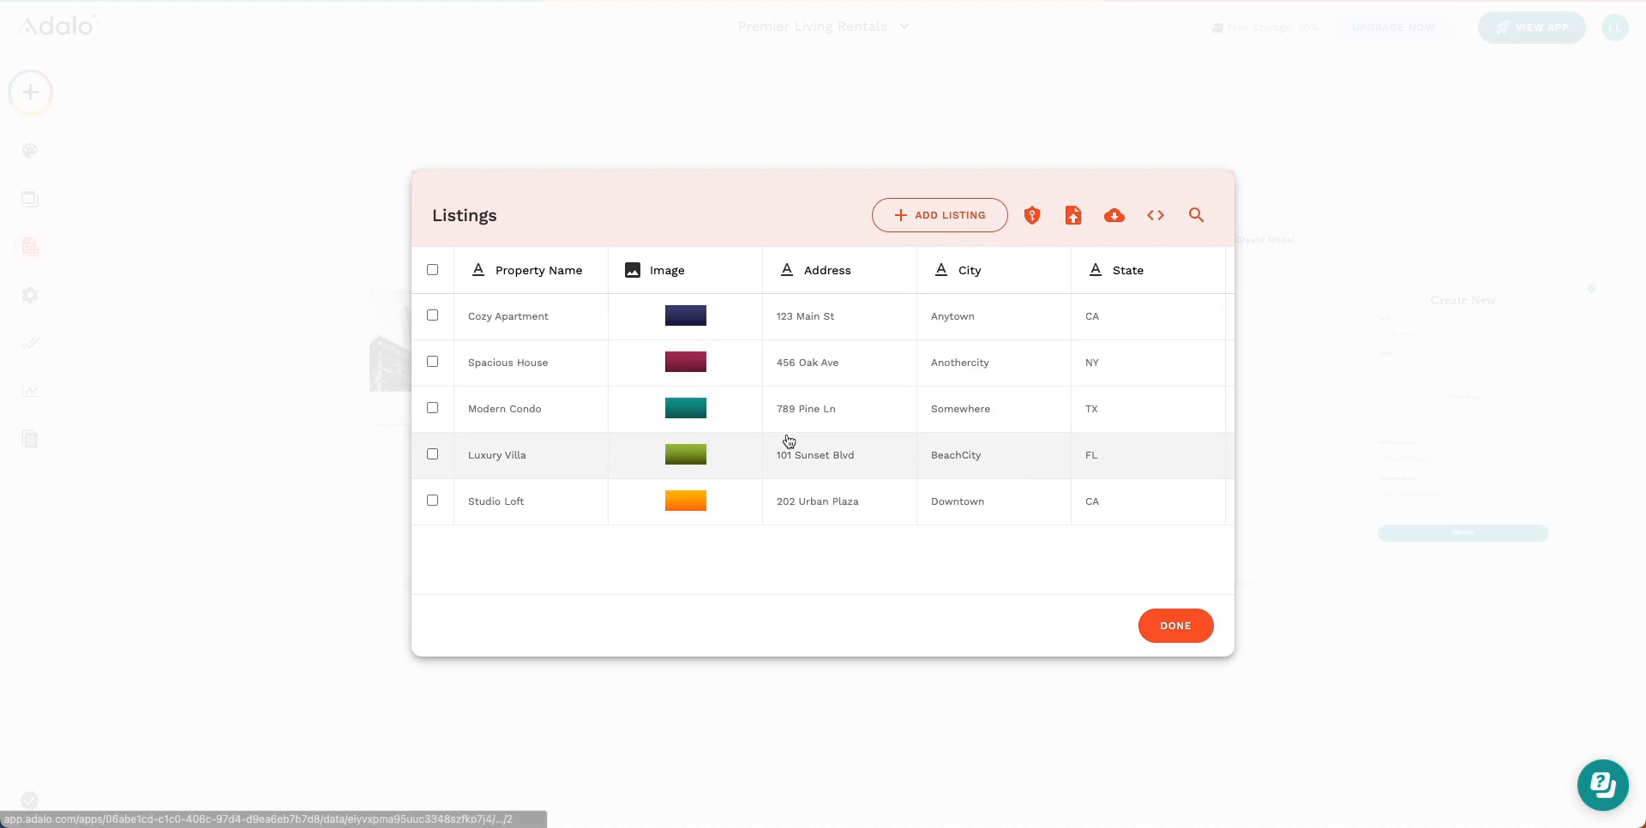
scroll(800, 443, "right", 15)
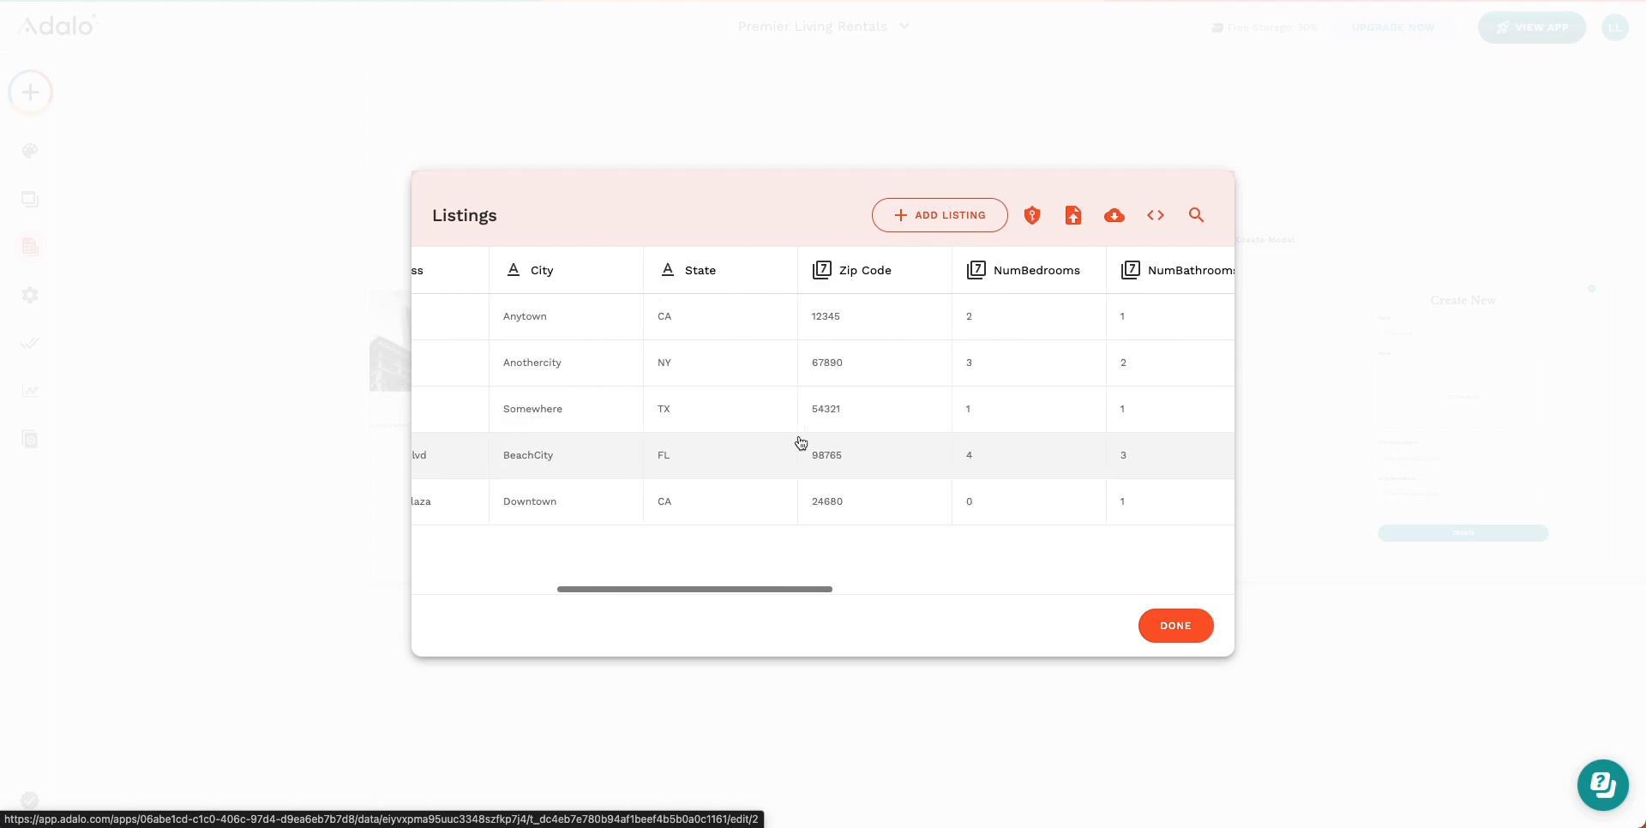
scroll(801, 442, "right", 2)
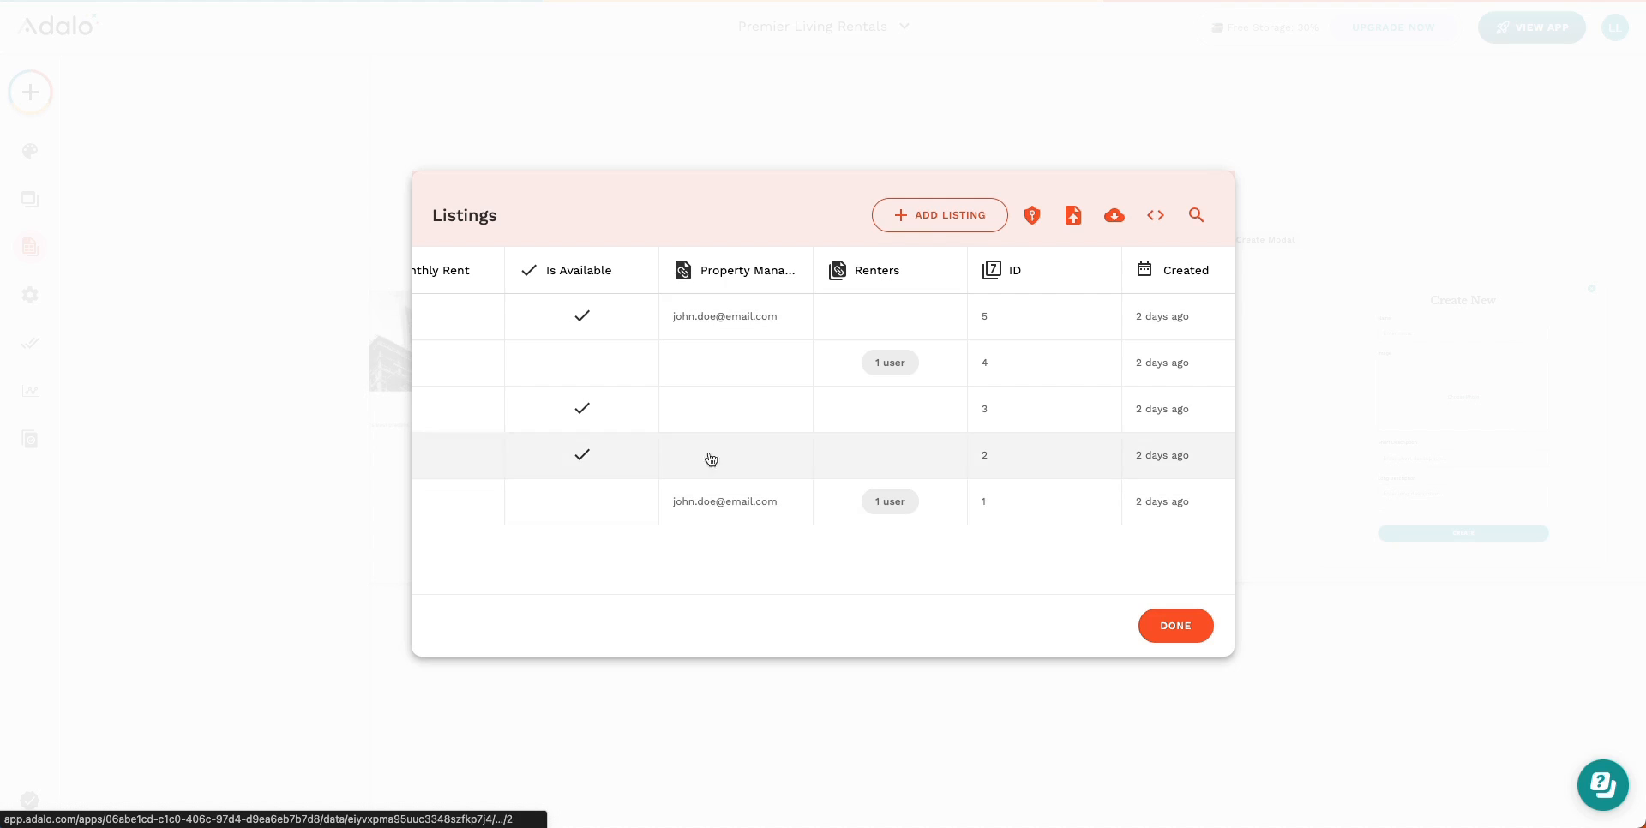
scroll(701, 471, "left", 10)
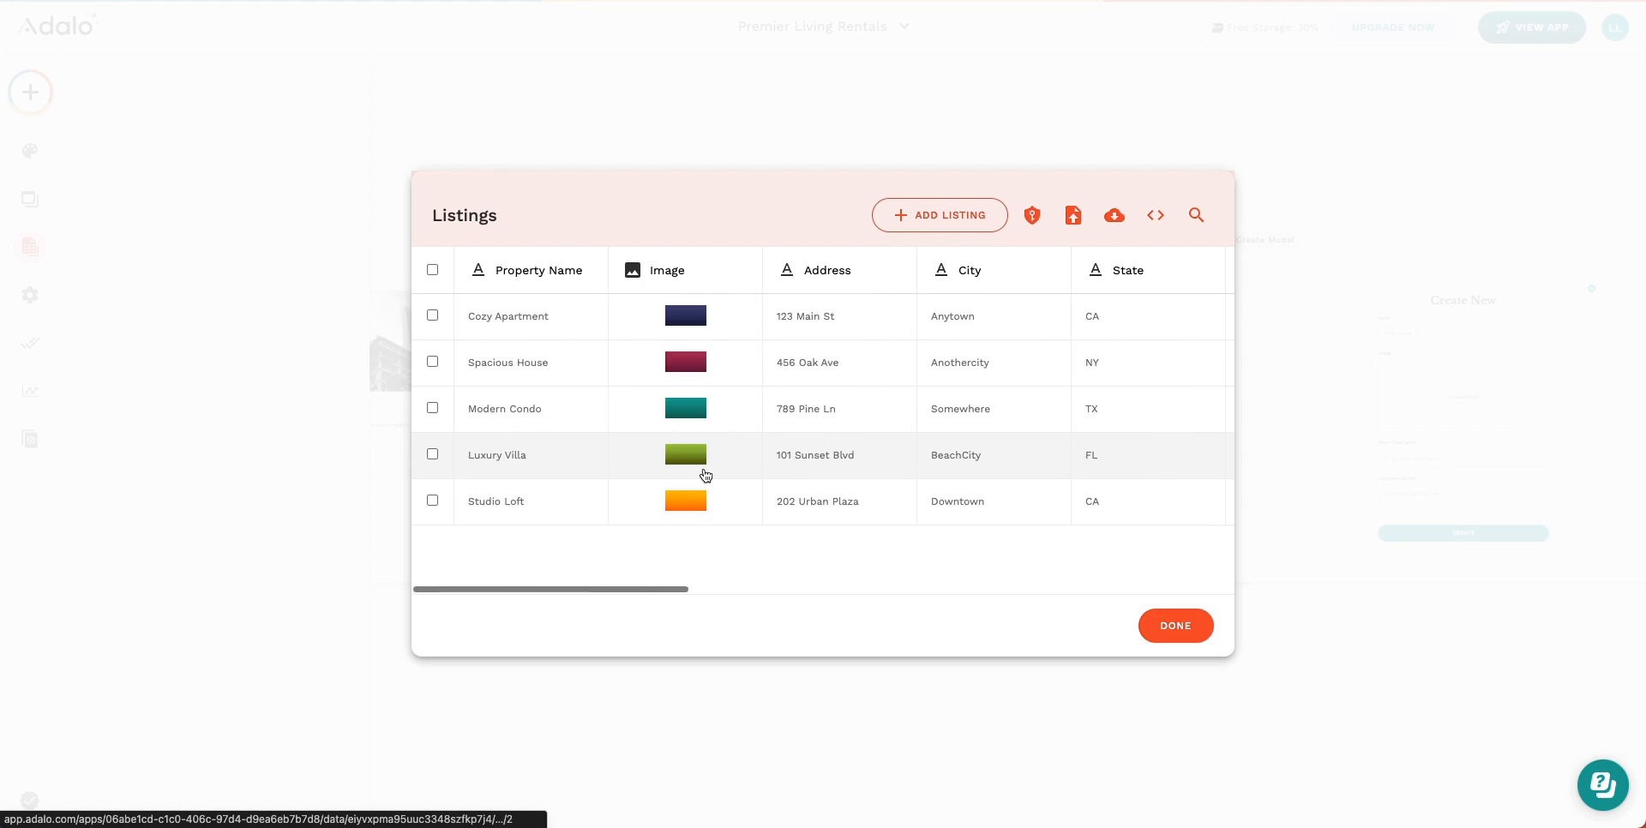
scroll(705, 475, "right", 10)
scroll(706, 474, "right", 6)
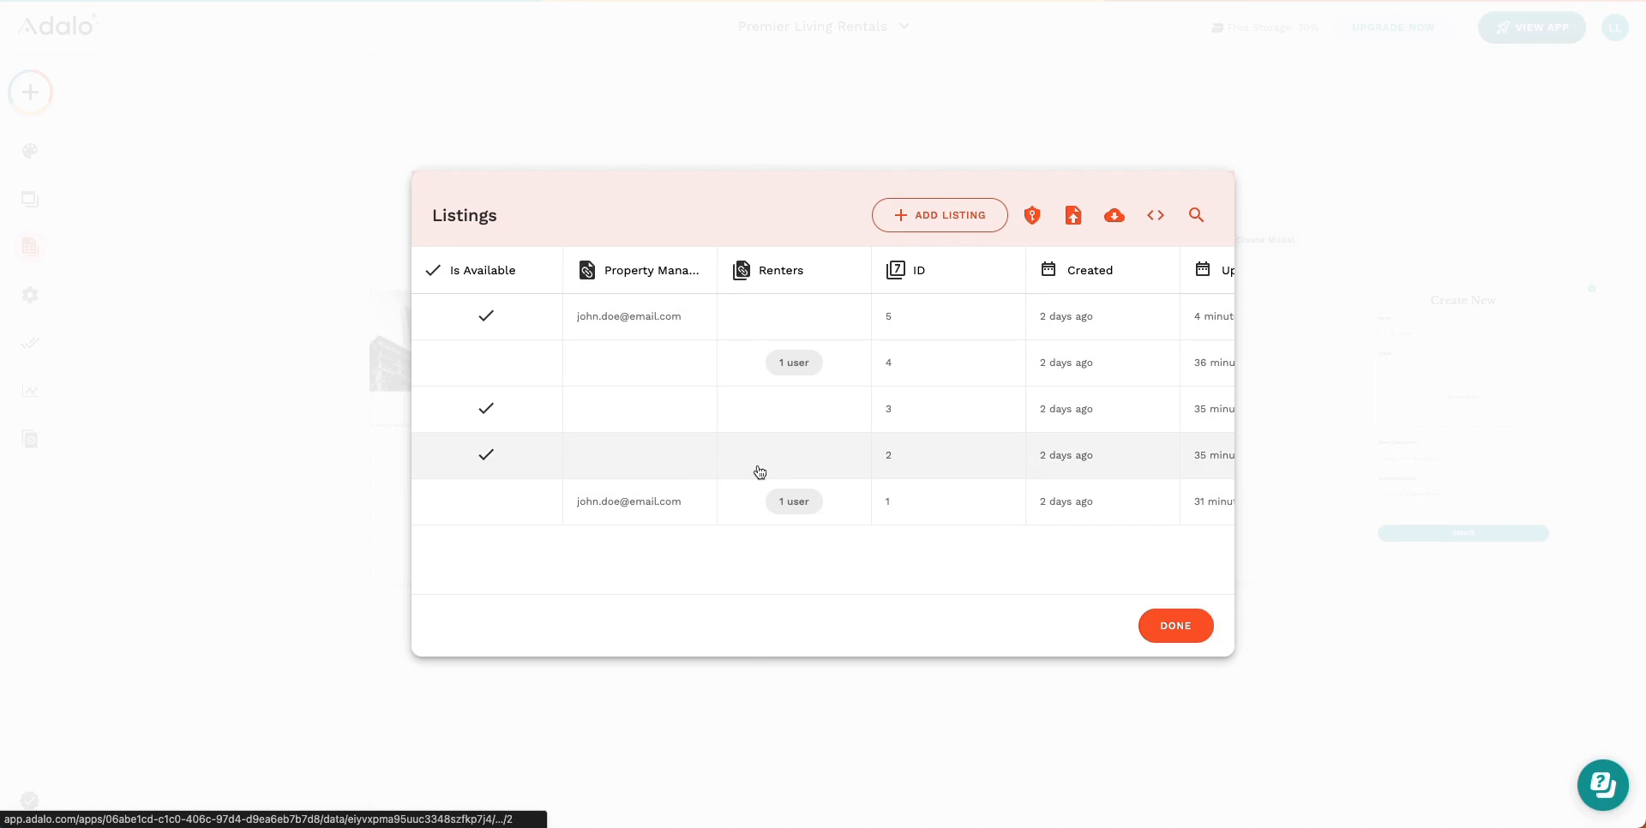
Step: Open the Studio Loft listing record, examine its Property Managers and Renters fields, and close the record and the Listings collection
left_click(713, 511)
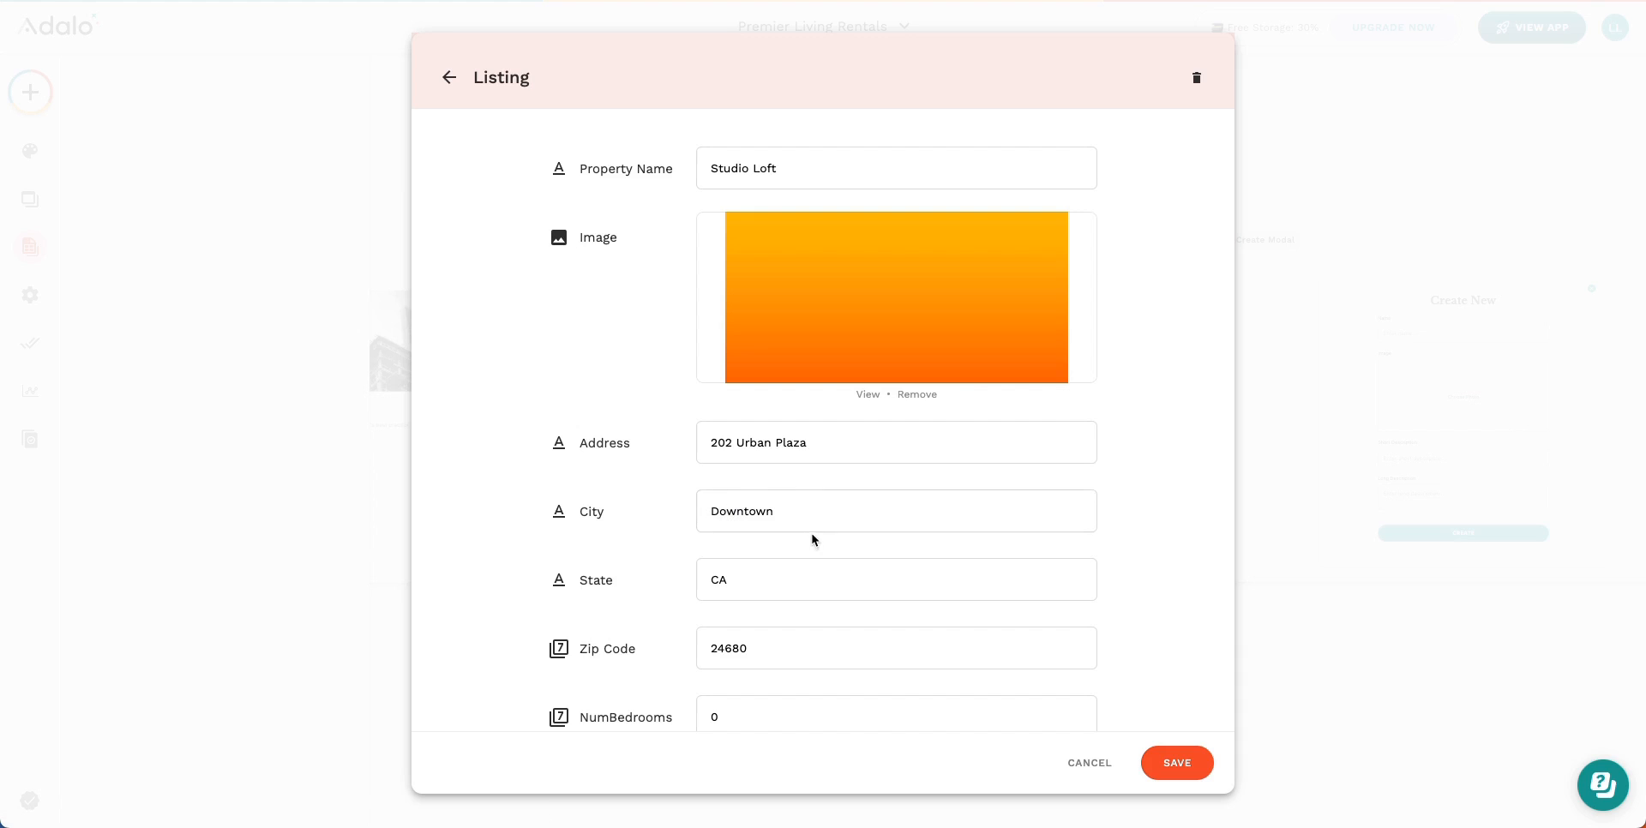
scroll(813, 535, "down", 5)
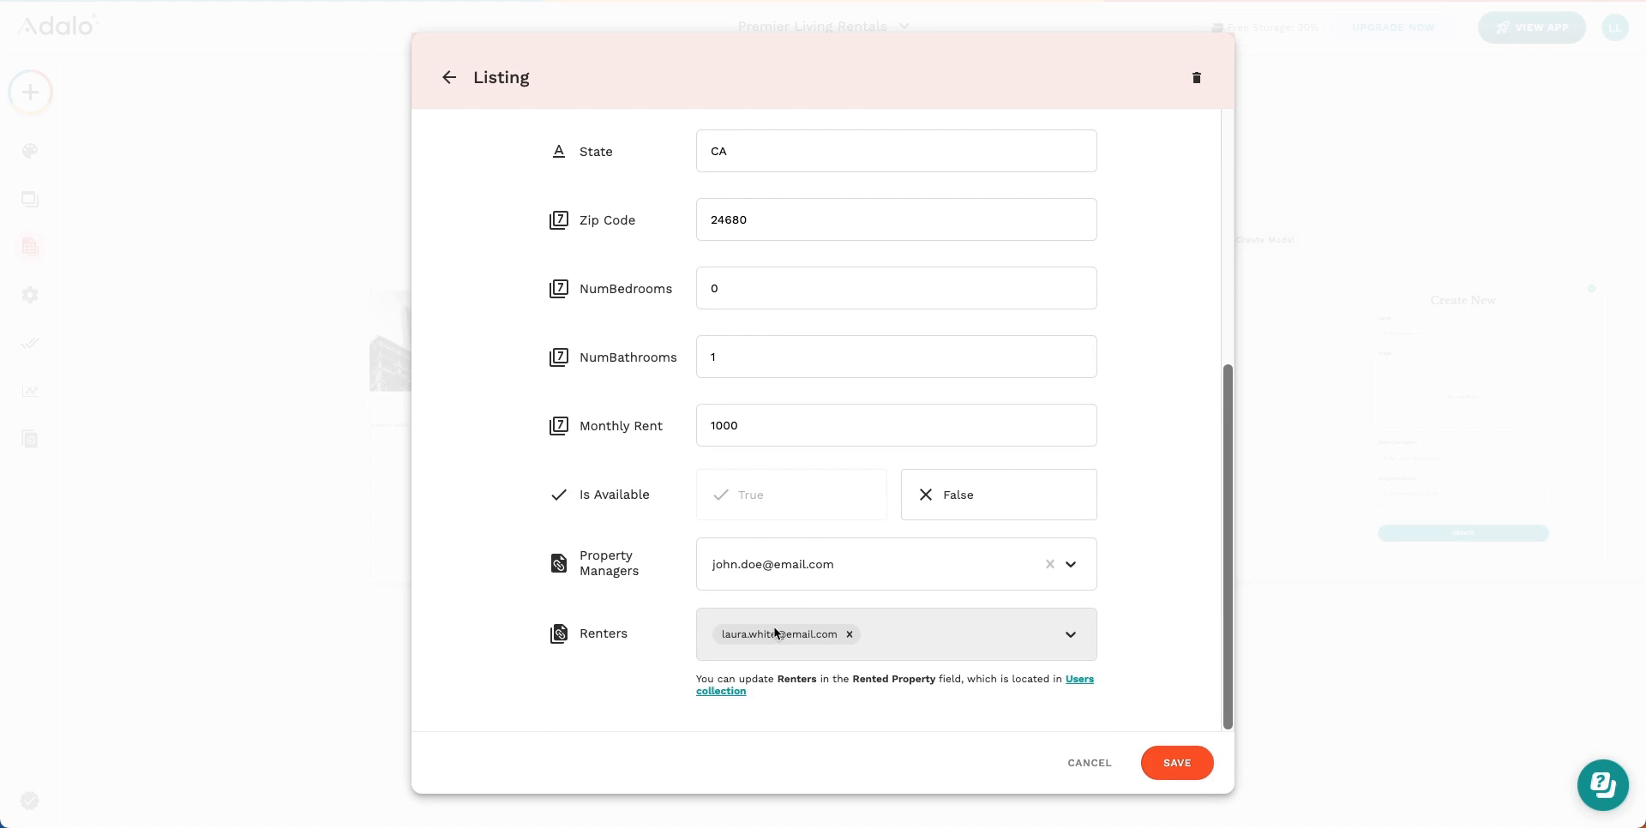
left_click(296, 500)
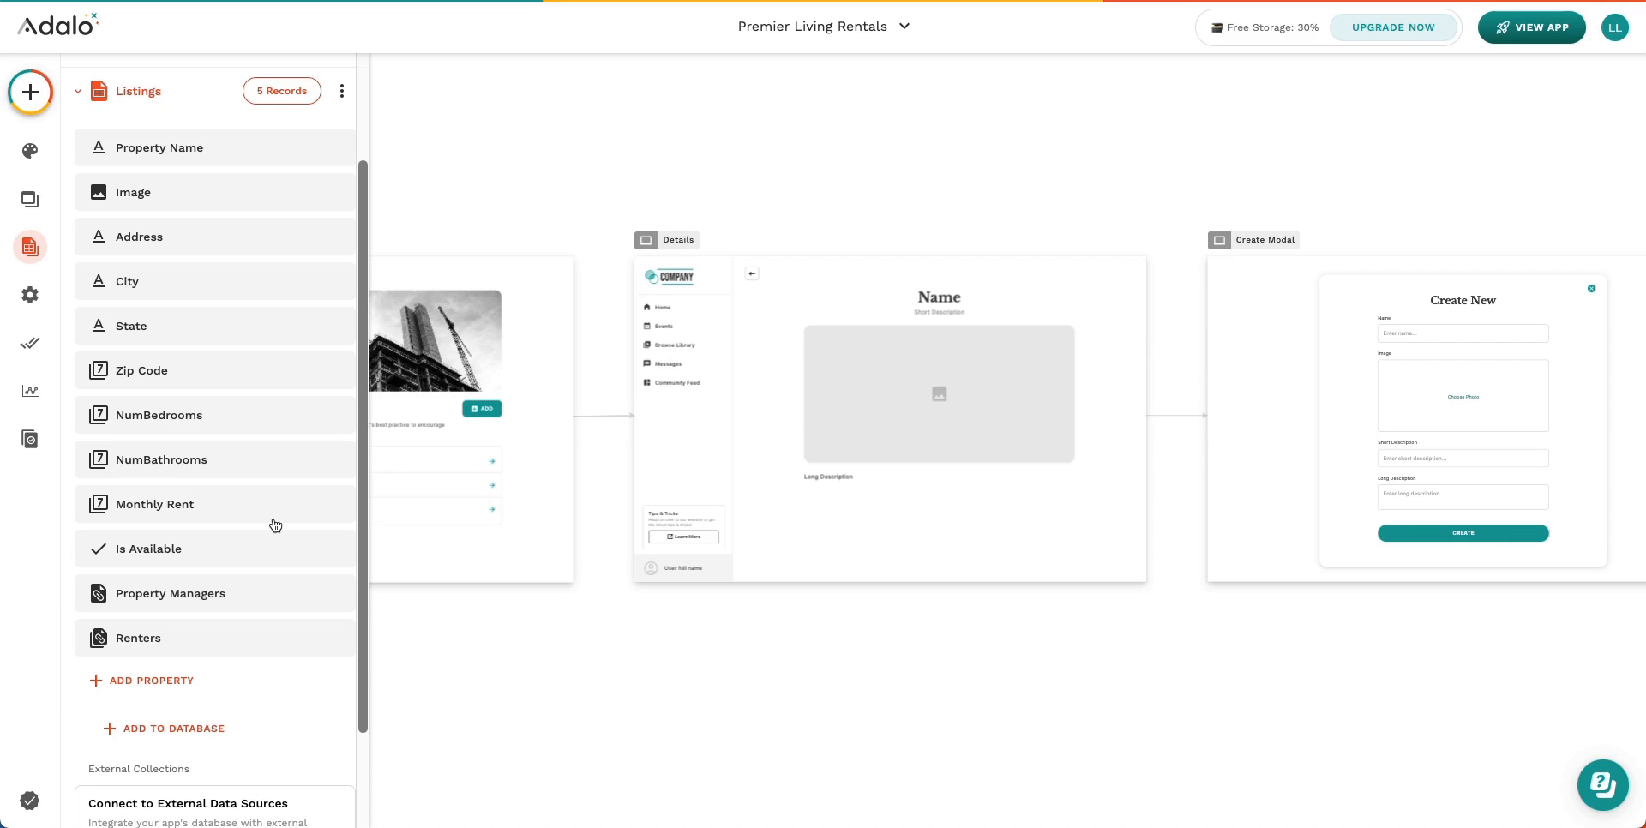
scroll(275, 525, "up", 3)
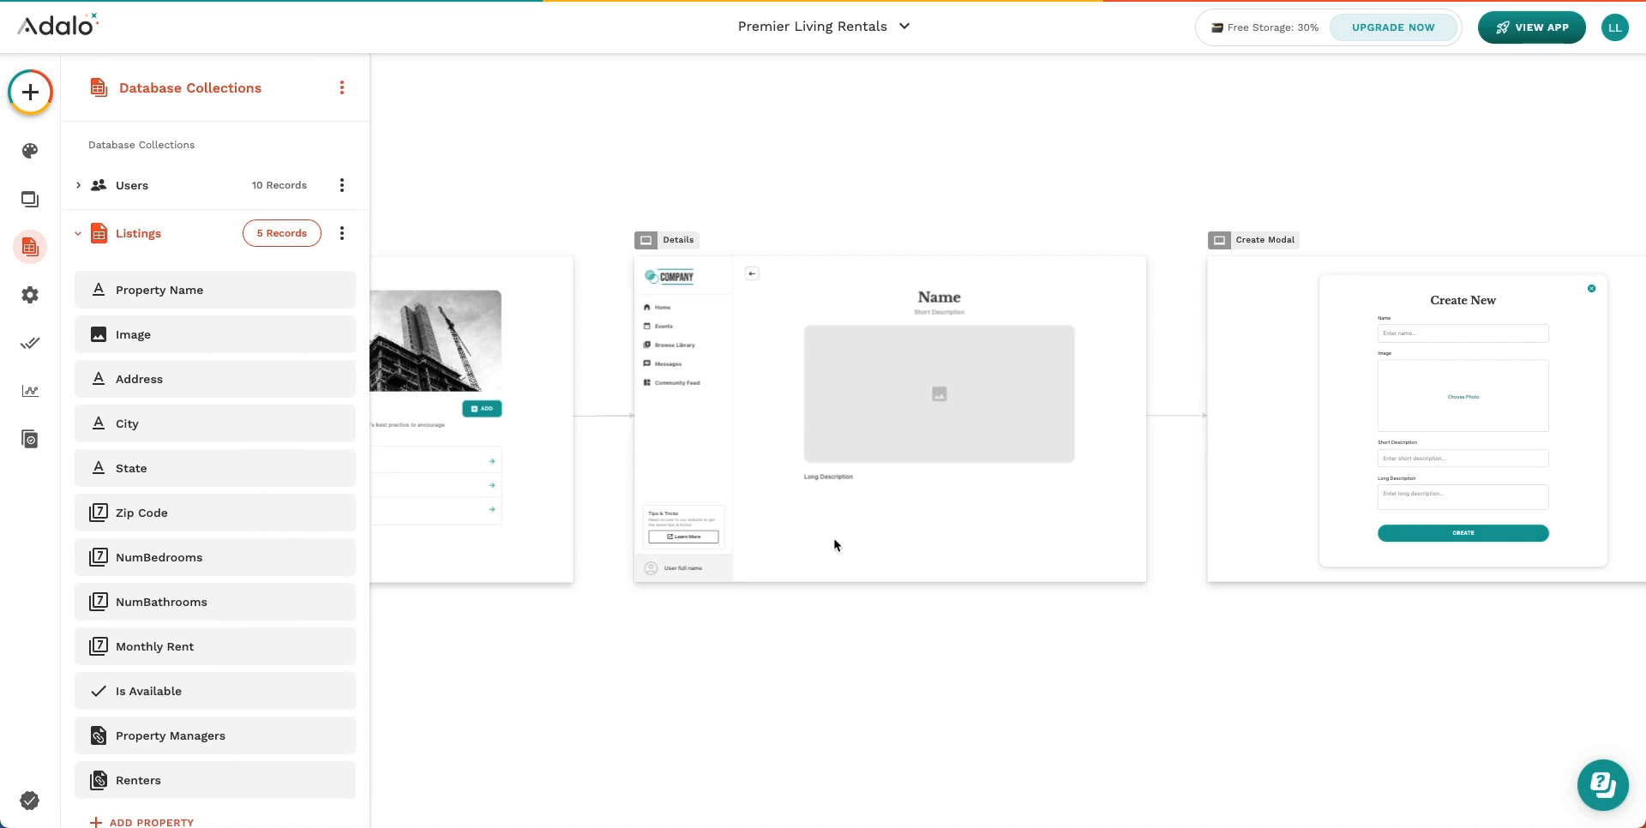
left_click(137, 234)
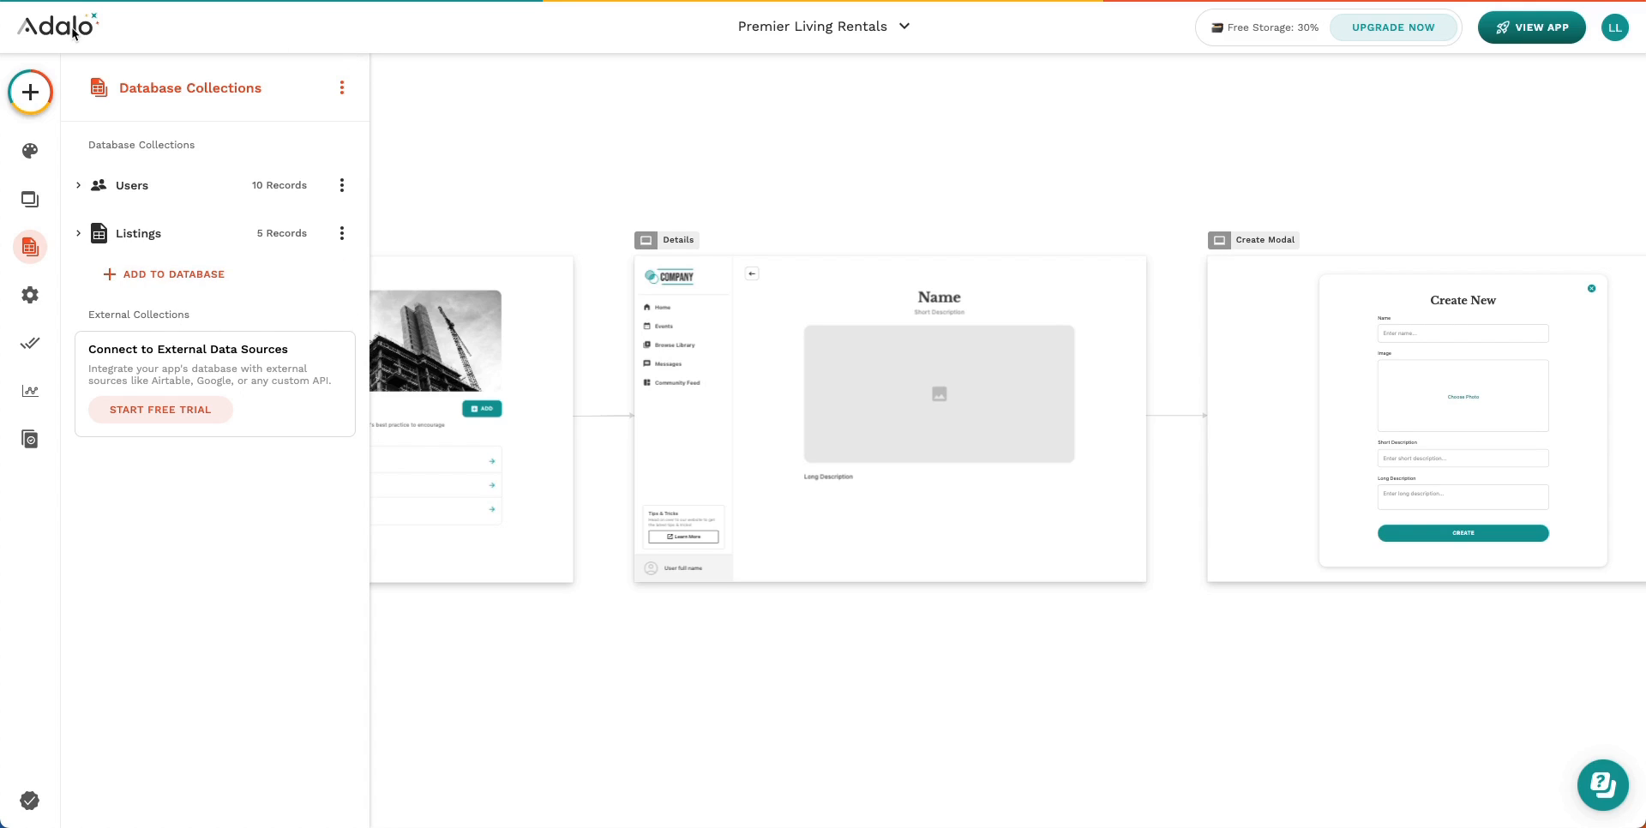
Step: Expand the Users collection, inspect the Password property's type and name settings, and save them without edits
left_click(126, 192)
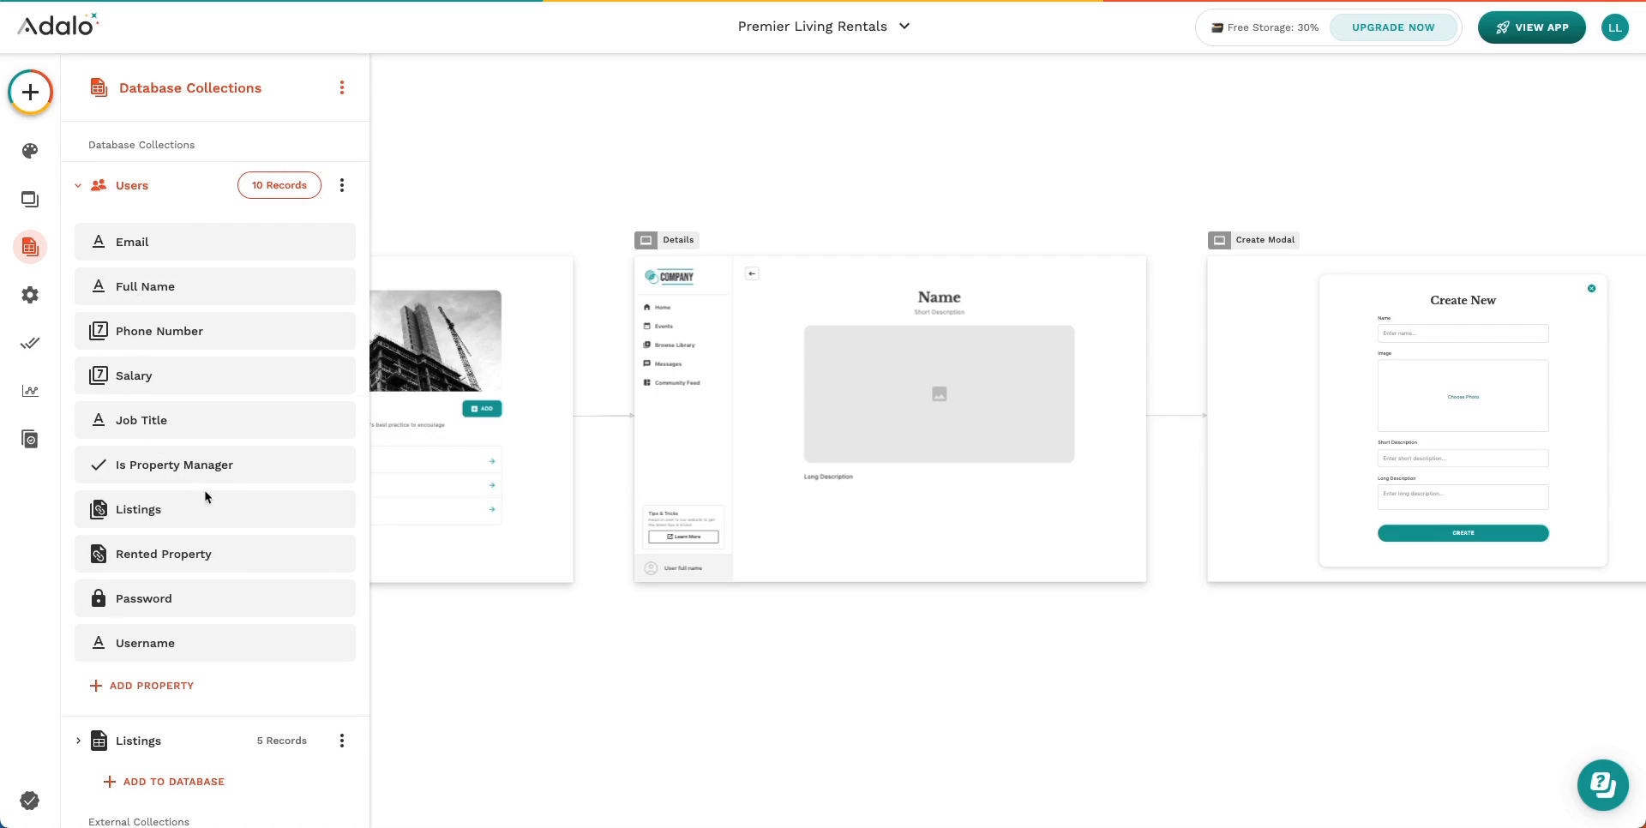
left_click(239, 606)
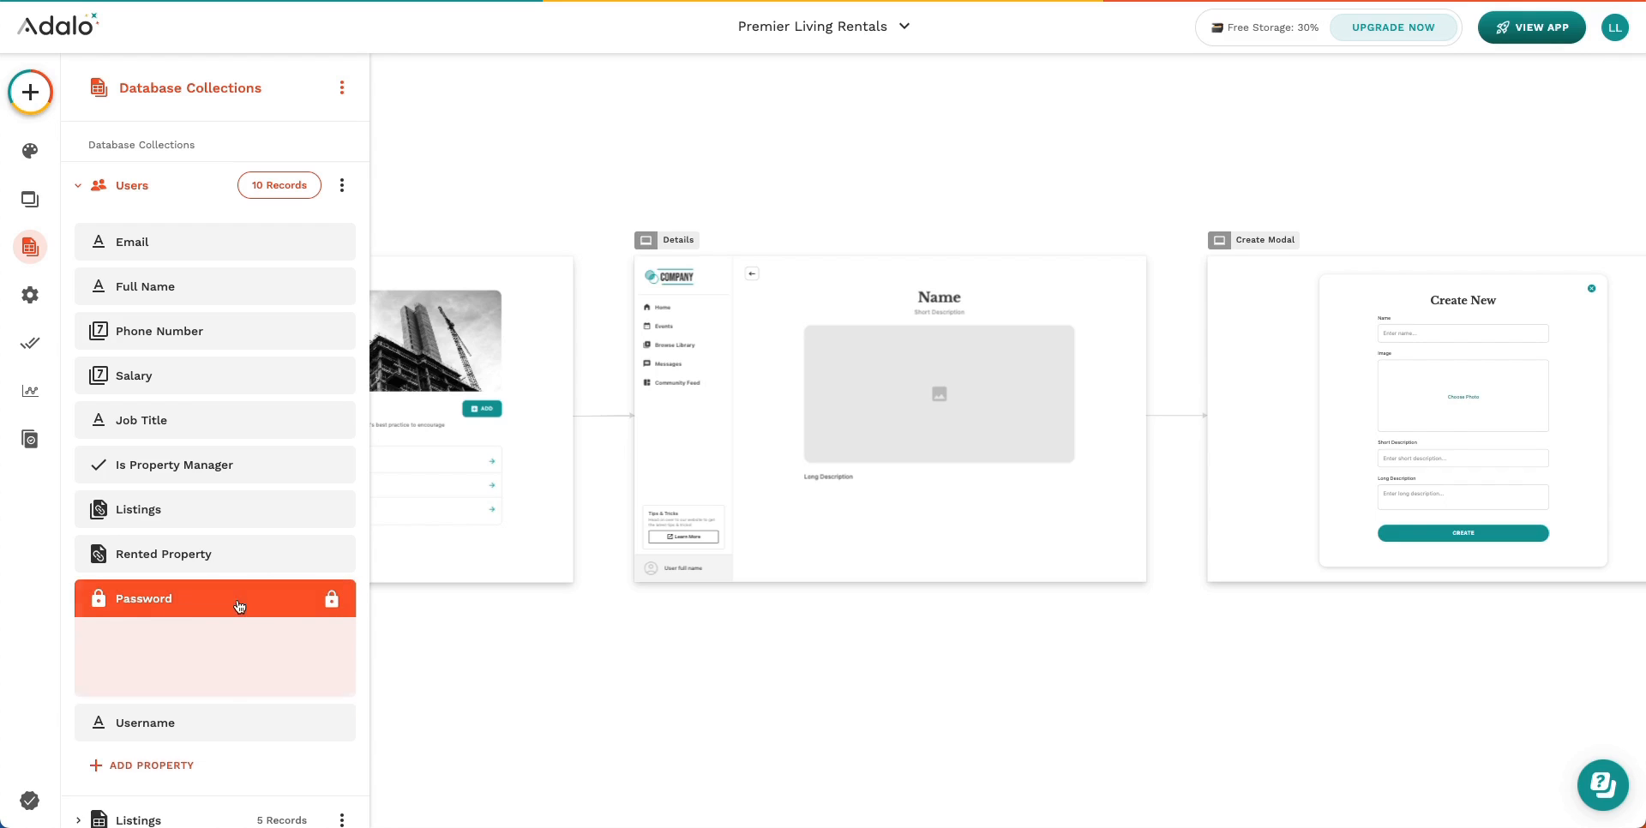
scroll(275, 604, "down", 2)
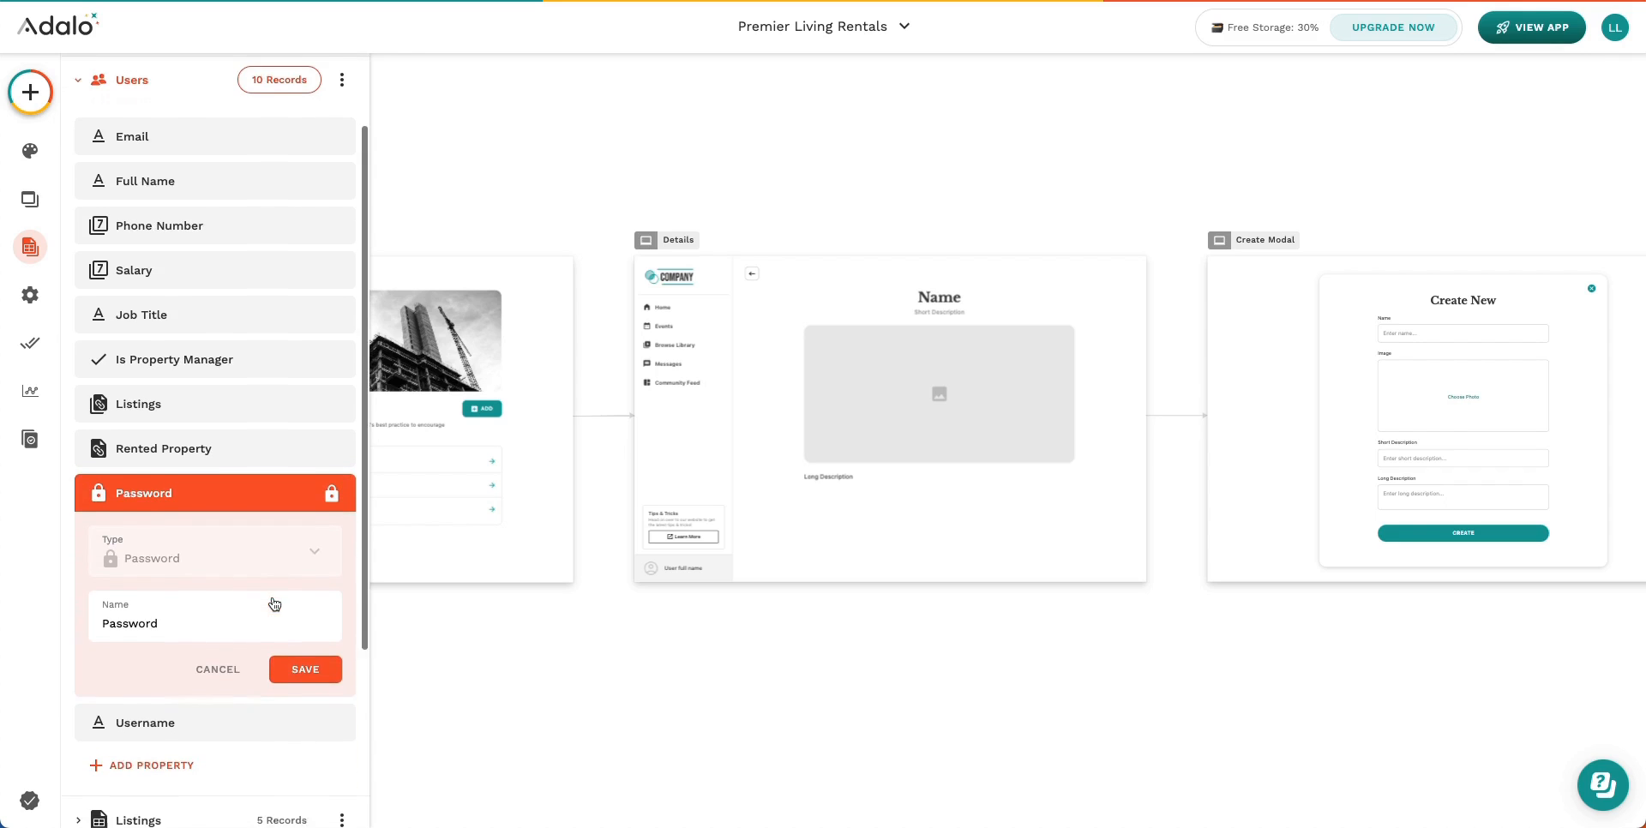
left_click(306, 656)
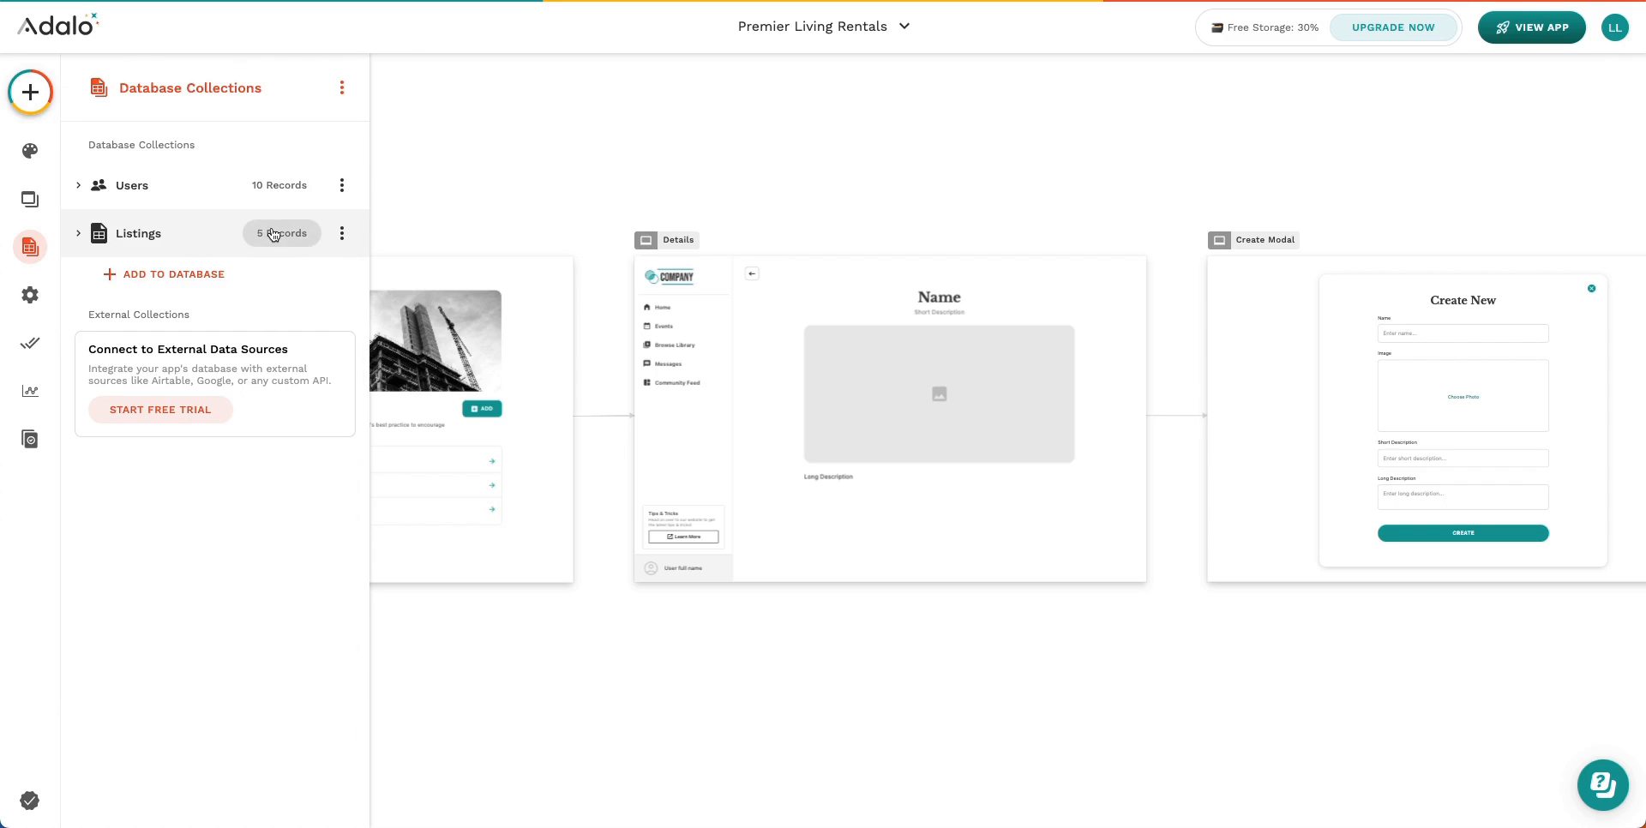
Step: Open the Financial Analyst's record in the Users collection, review all its fields, and save it without edits
left_click(193, 188)
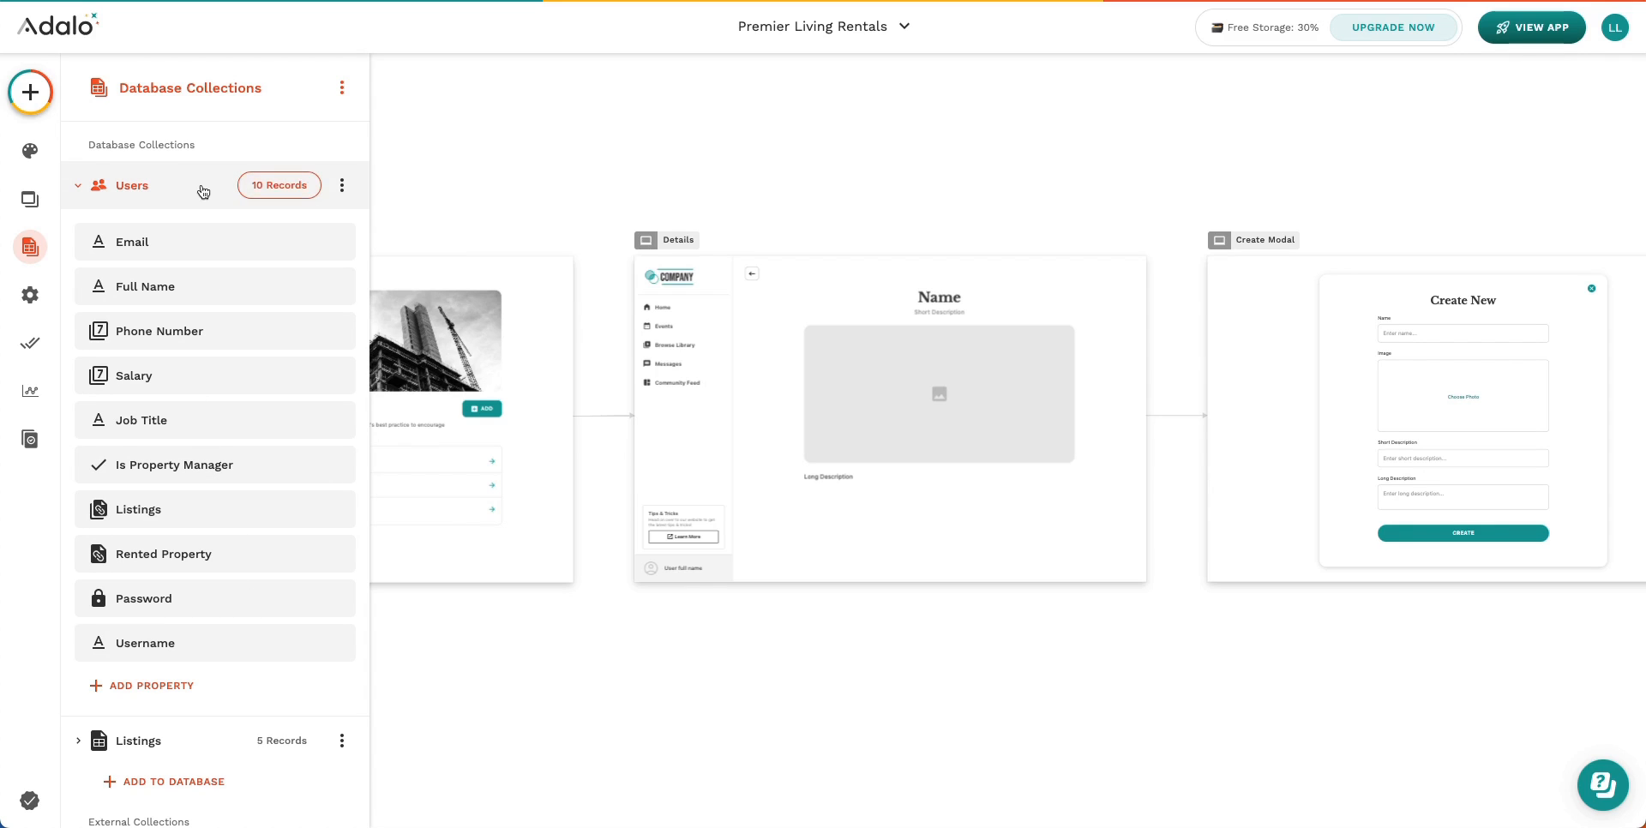
left_click(272, 187)
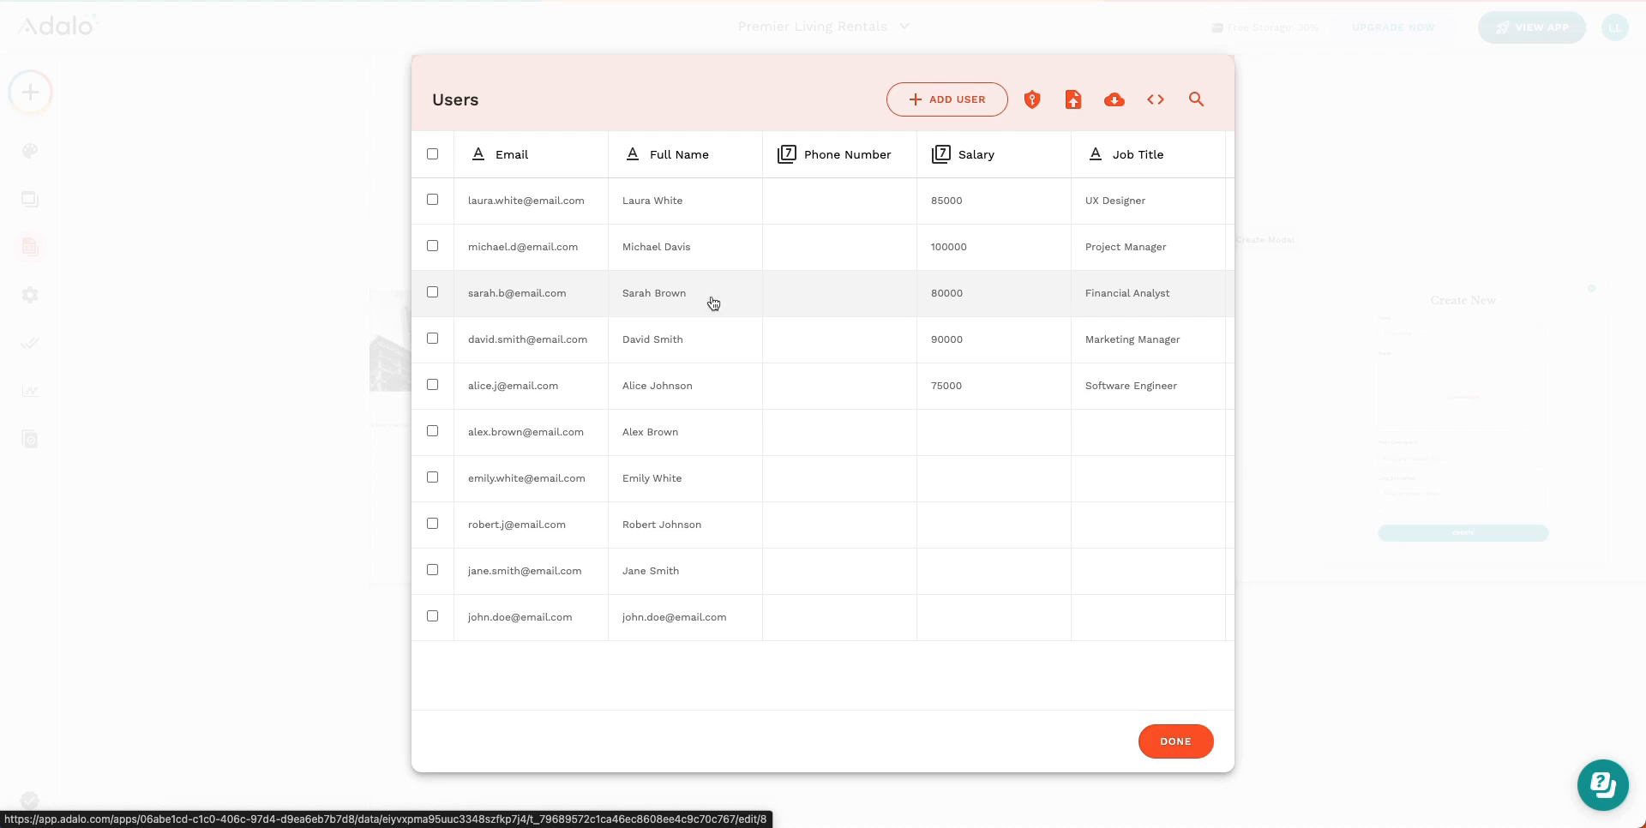
left_click(1138, 300)
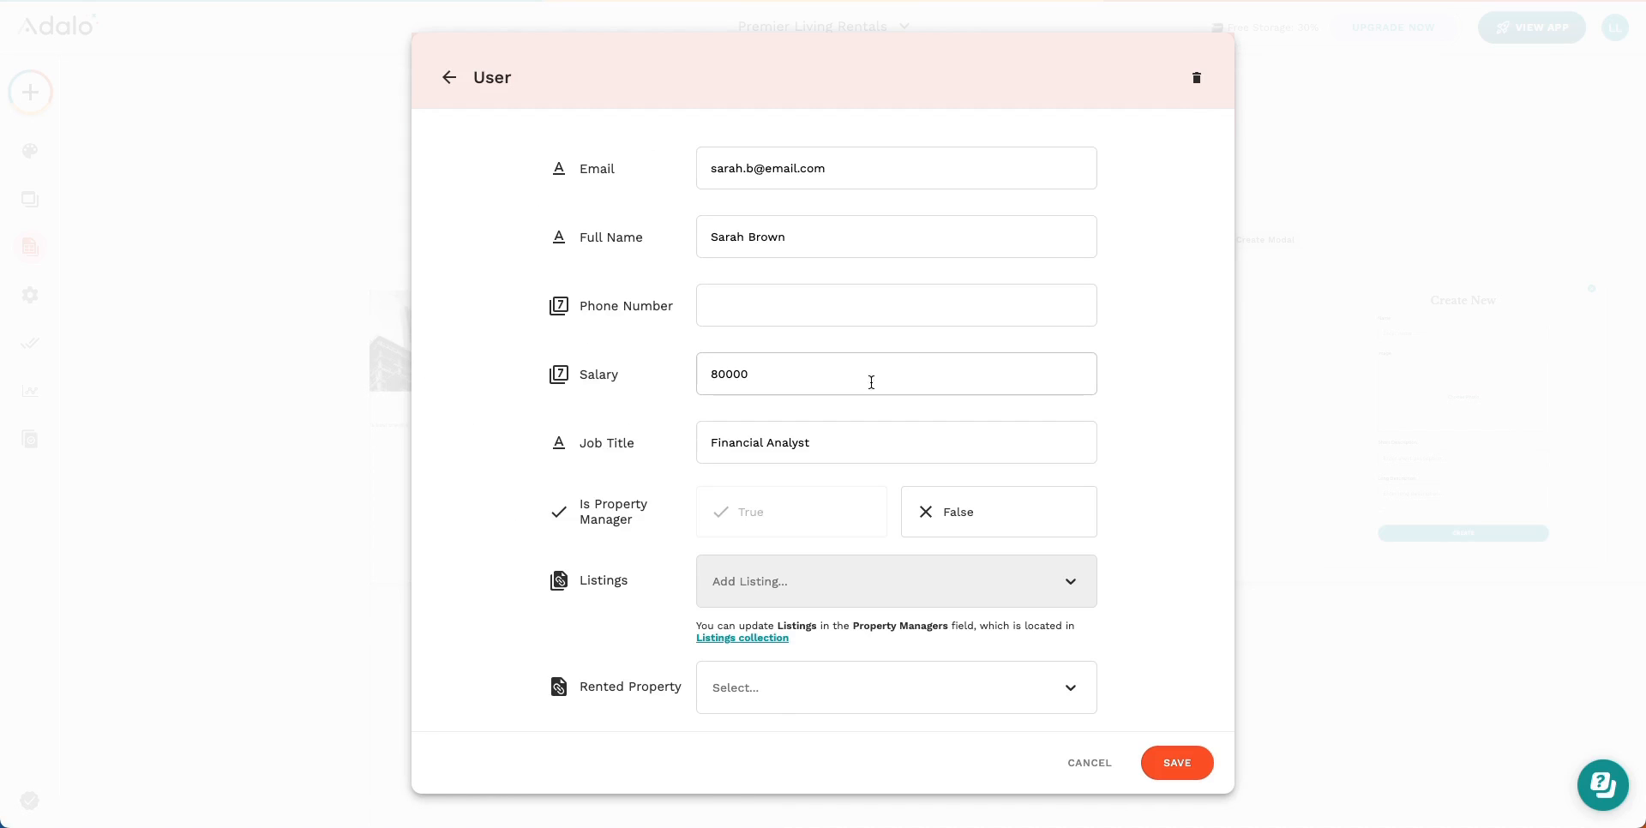
scroll(863, 385, "down", 3)
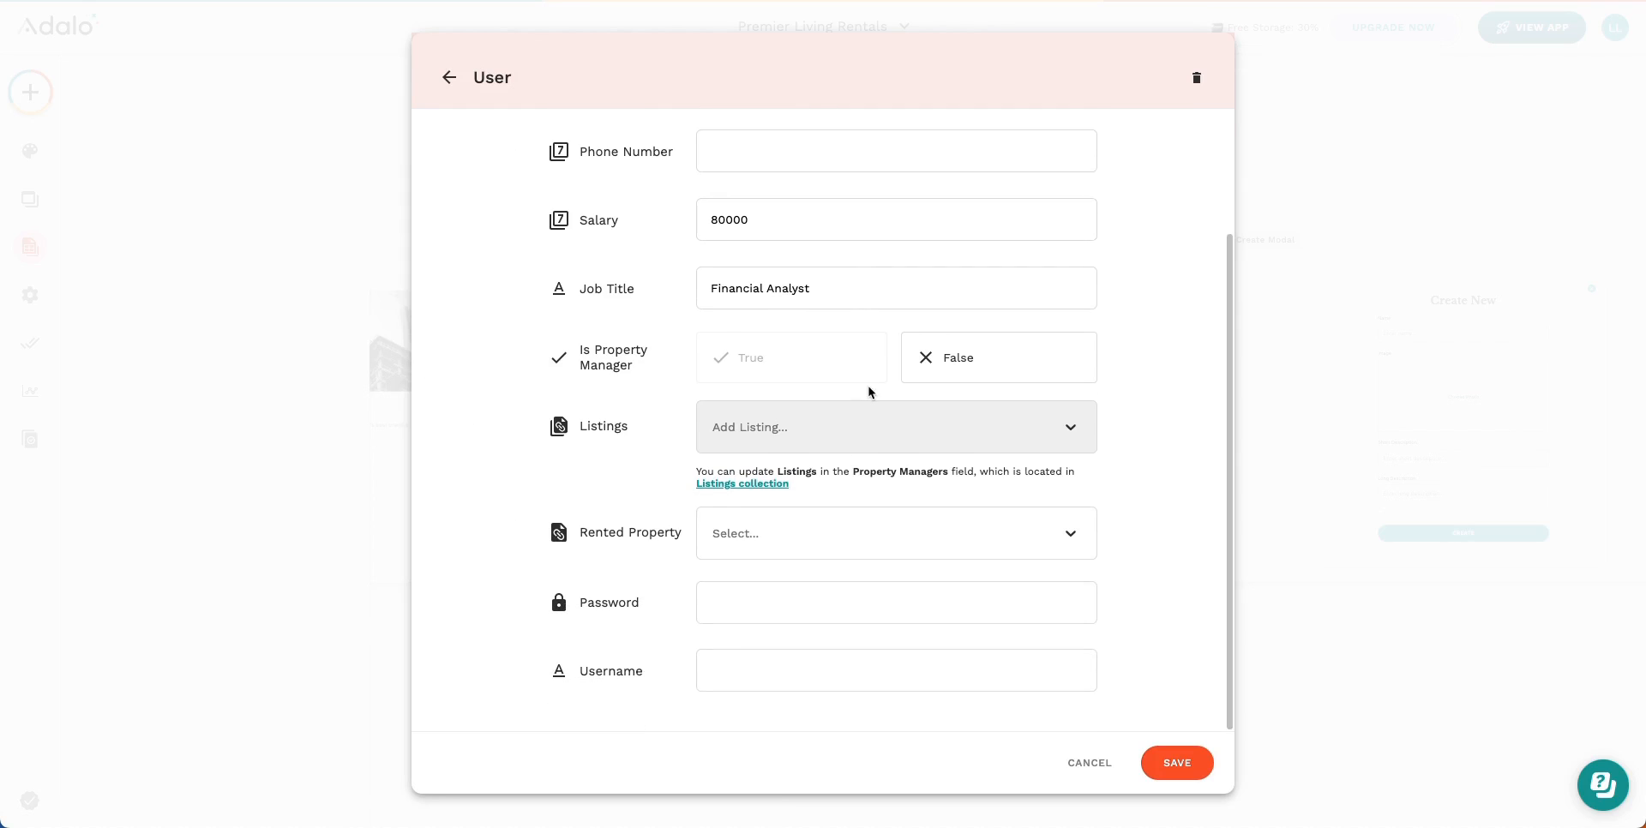
scroll(869, 392, "up", 3)
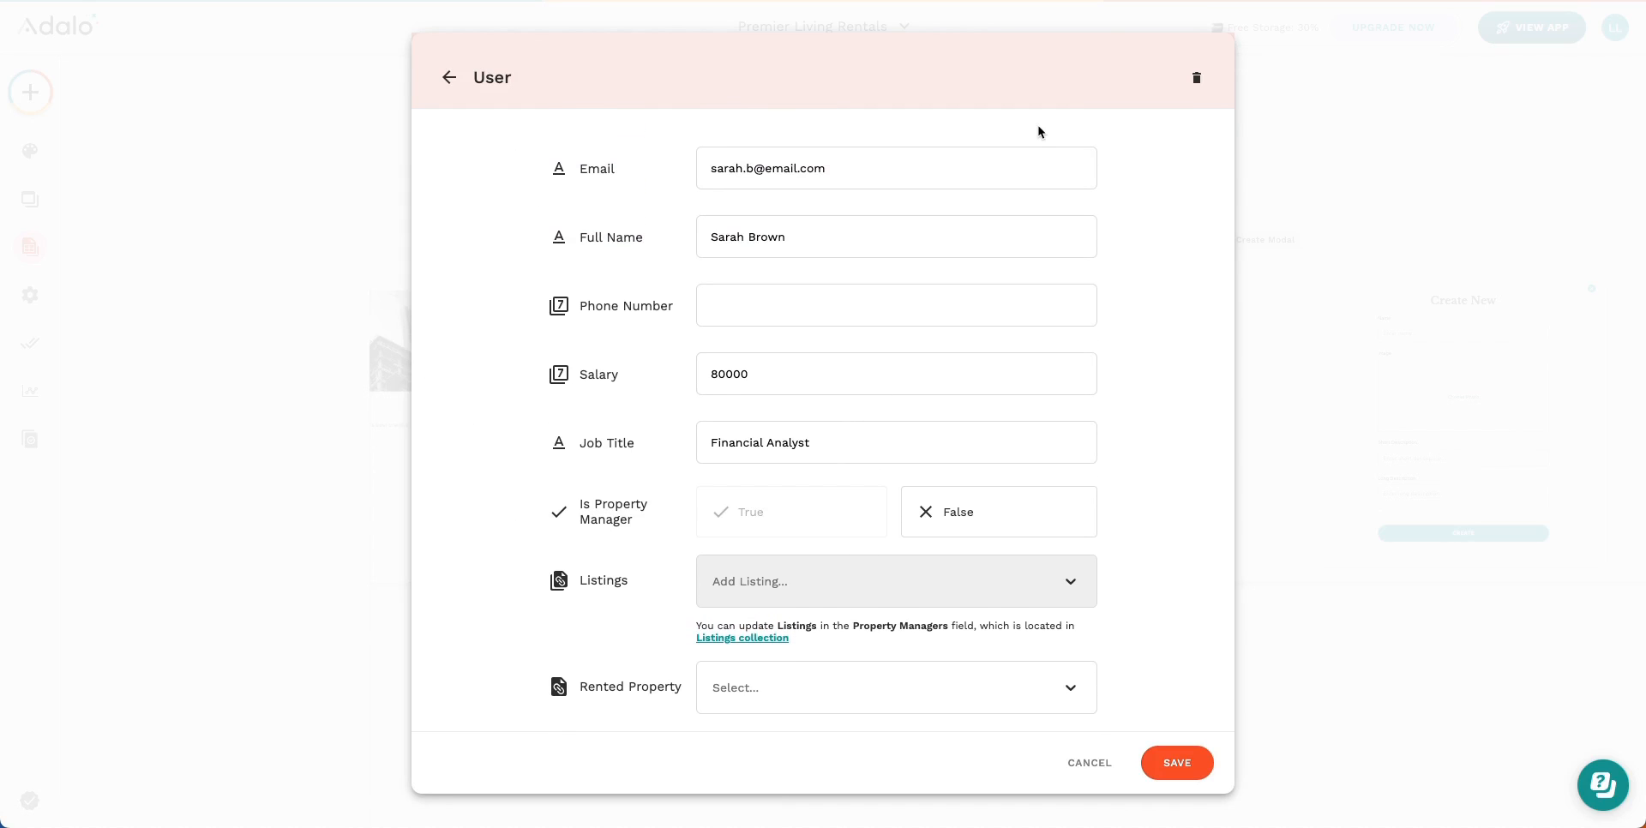
left_click(1191, 758)
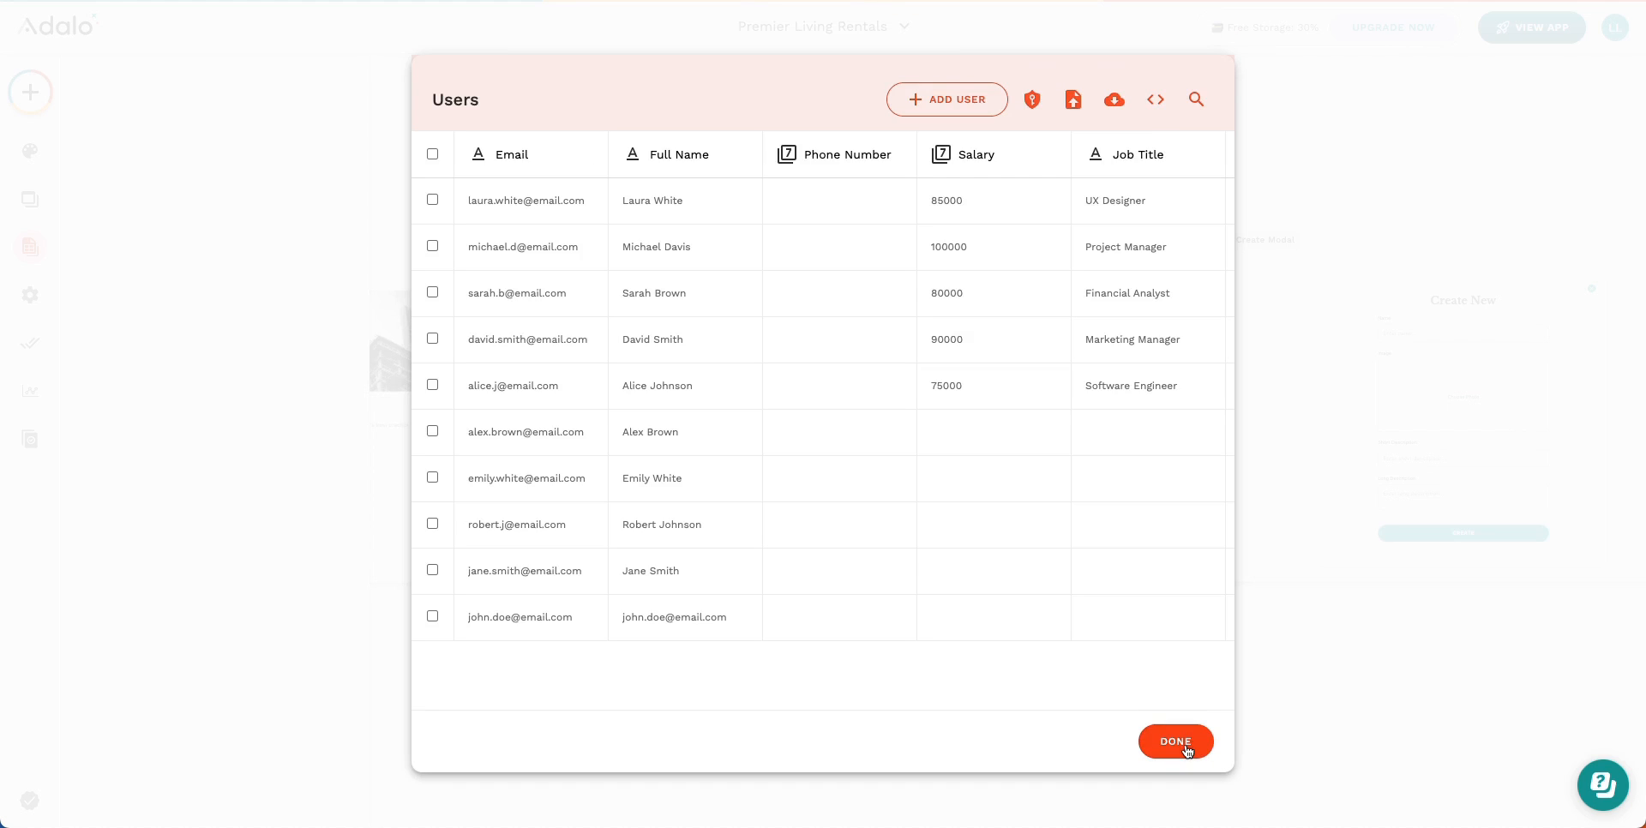
Step: Examine the Listings, Rented Property and Password columns of the Users records, close them, and switch to the Premier Living Rentals spreadsheet
scroll(846, 499, "right", 6)
scroll(846, 499, "right", 5)
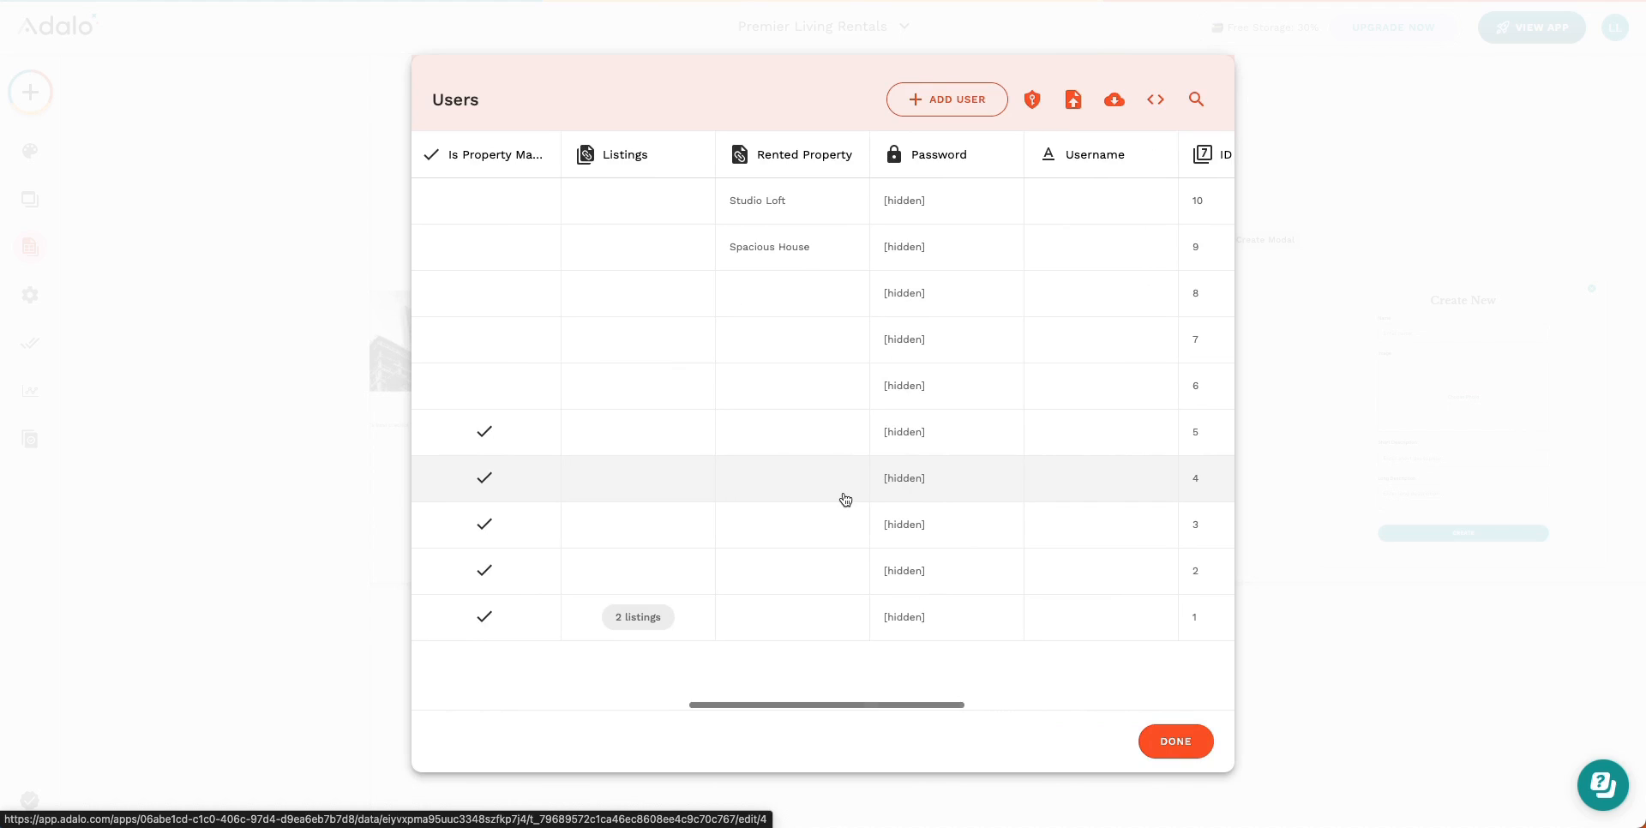
scroll(846, 499, "left", 1)
scroll(846, 501, "right", 1)
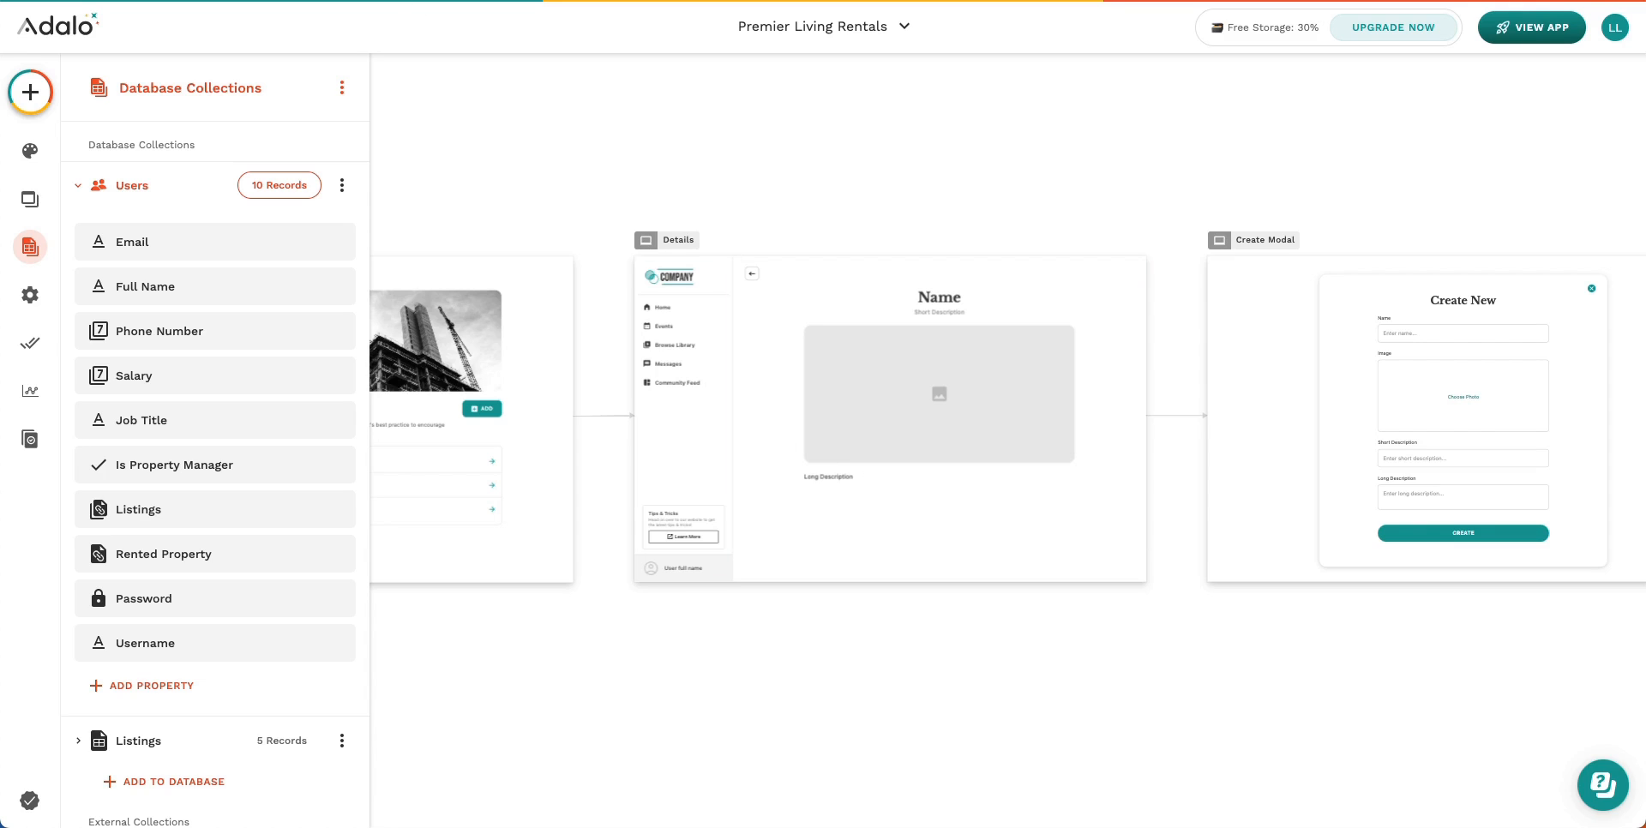
key("ctrl+Tab")
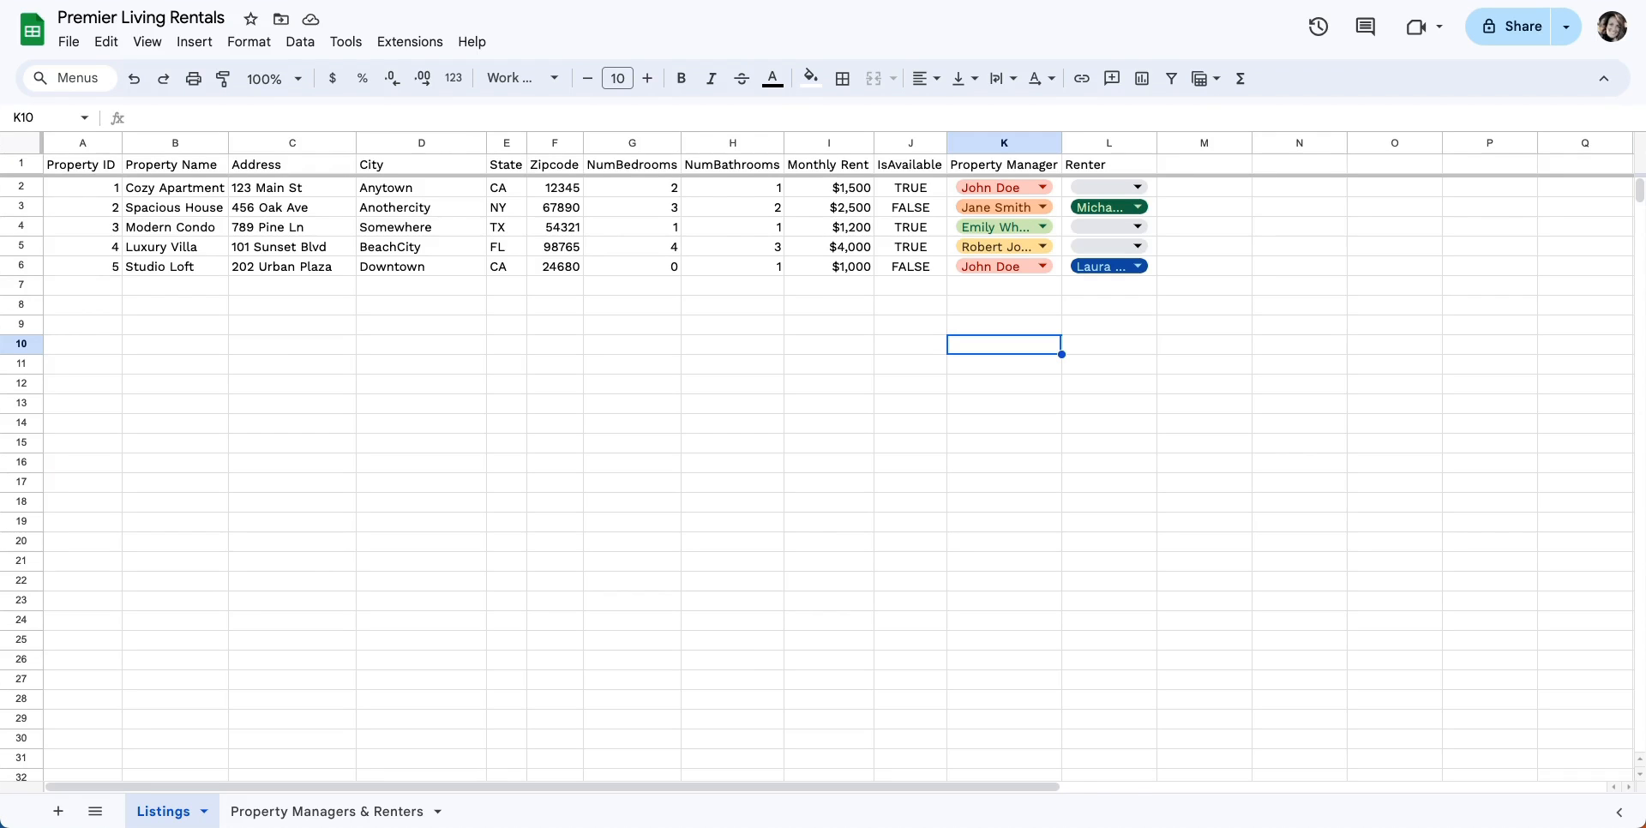